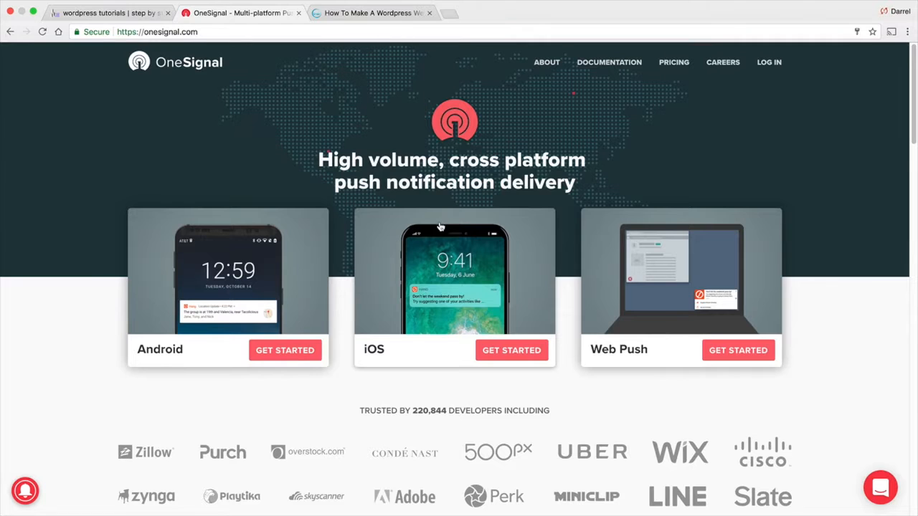
# Log in to OneSignal with the autofilled credentials to reach the All Applications list
pyautogui.scroll(-5, 440, 226)
pyautogui.scroll(-5, 442, 223)
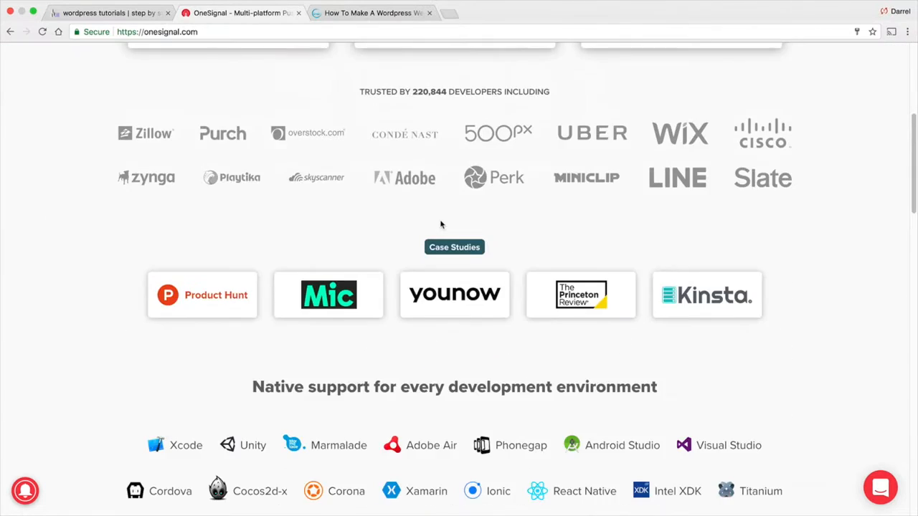
pyautogui.scroll(10, 452, 226)
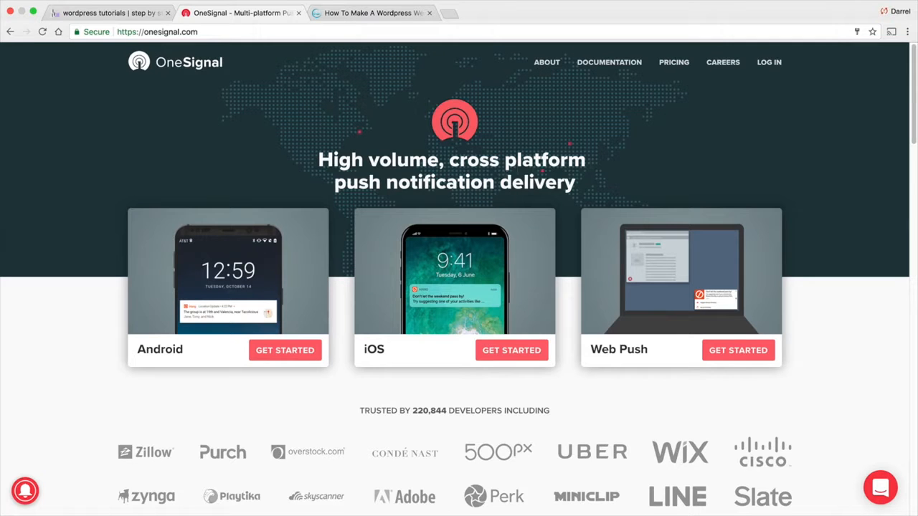
pyautogui.click(767, 62)
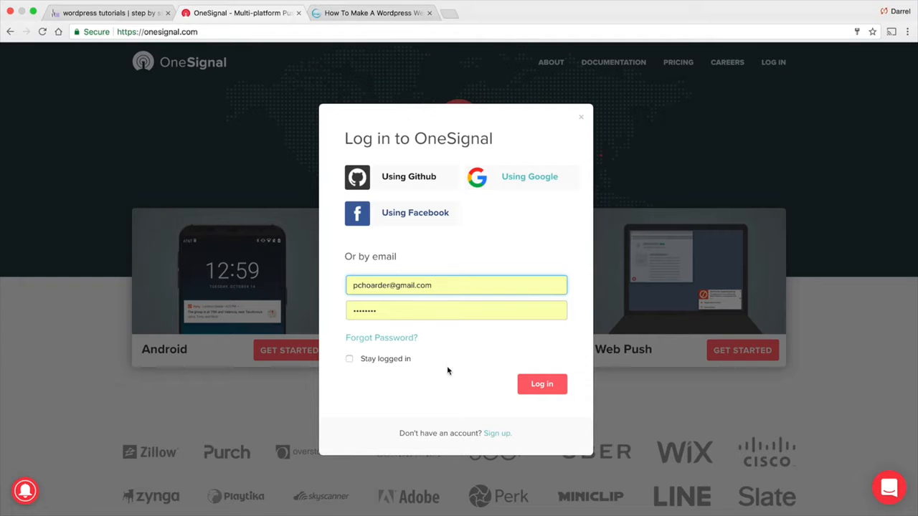
pyautogui.click(505, 435)
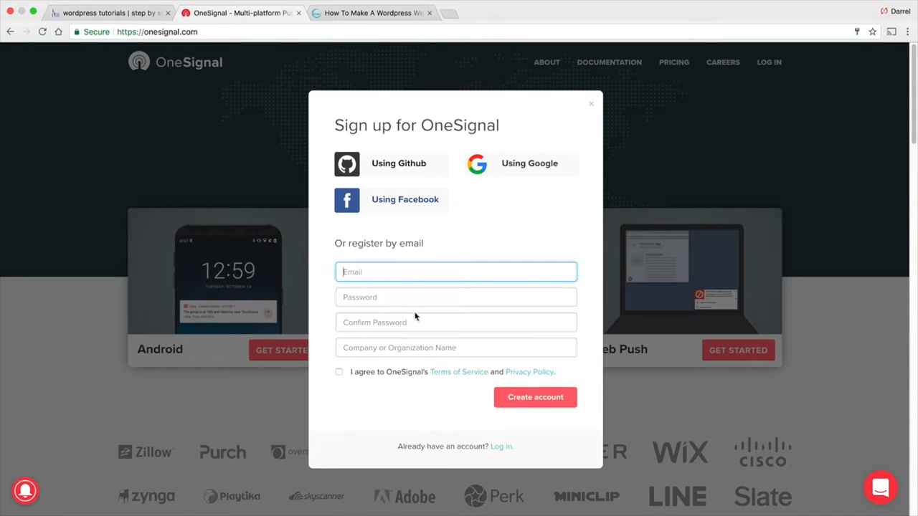
pyautogui.click(501, 448)
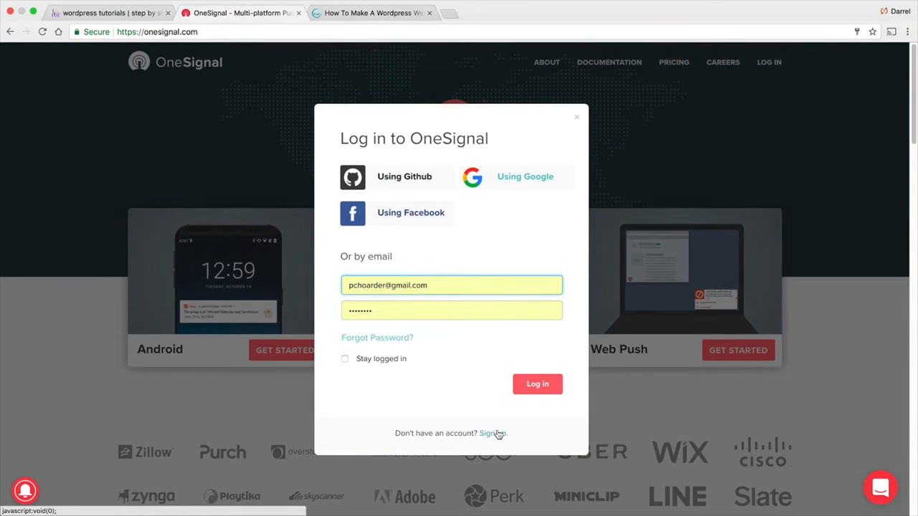
pyautogui.click(521, 385)
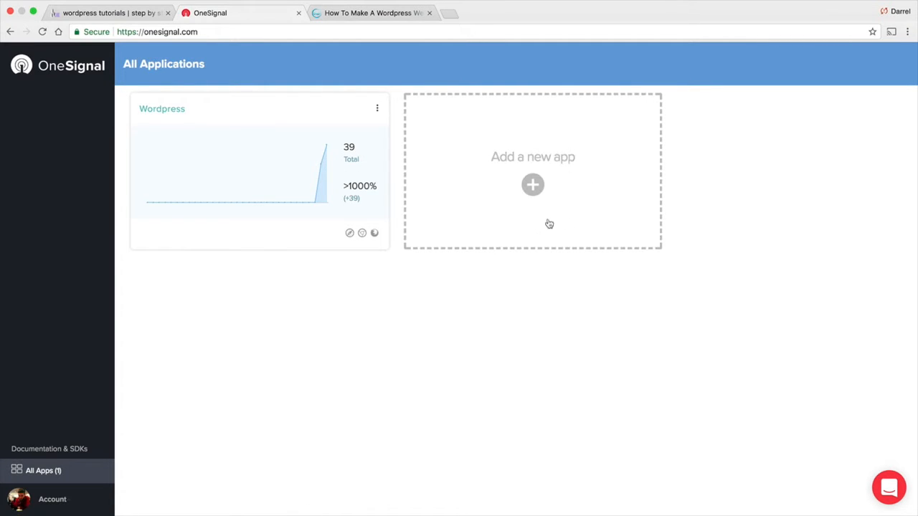
# Create a new app named 'Pattywack' and postpone its platform setup
pyautogui.click(533, 185)
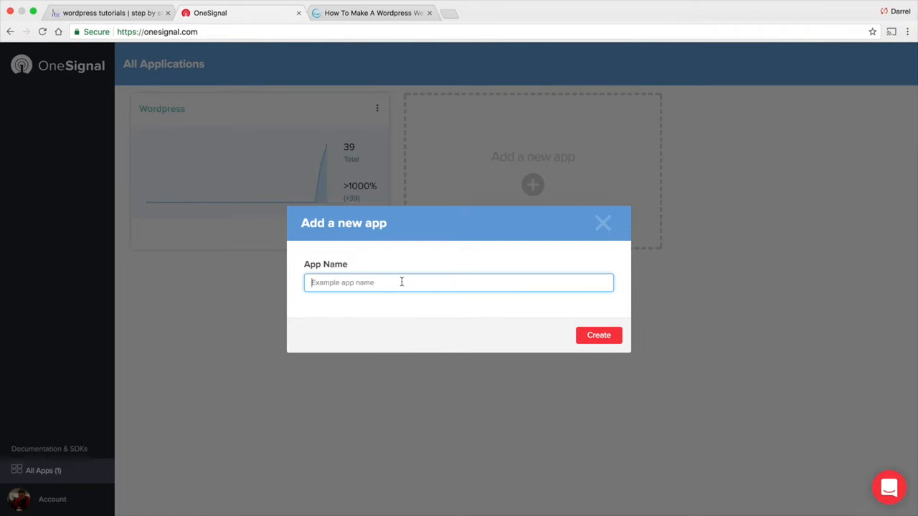
pyautogui.write('Pattywack')
pyautogui.click(589, 337)
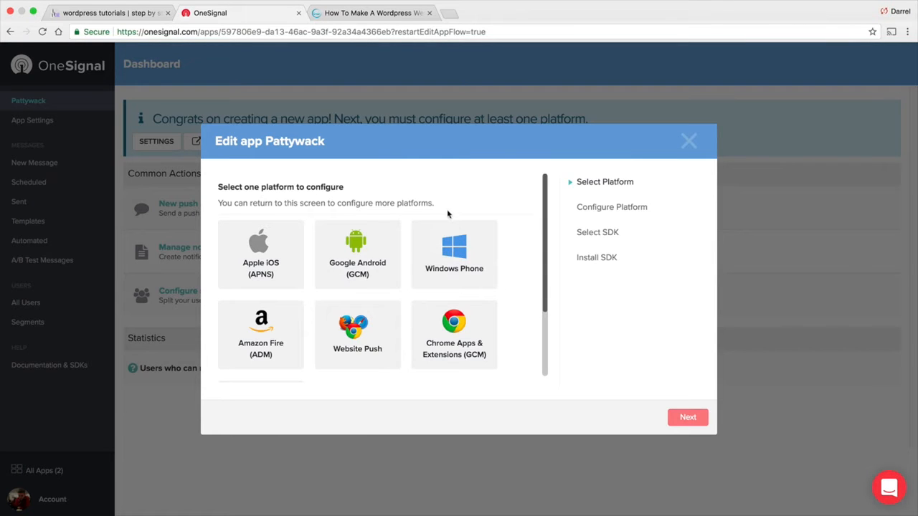
pyautogui.click(688, 141)
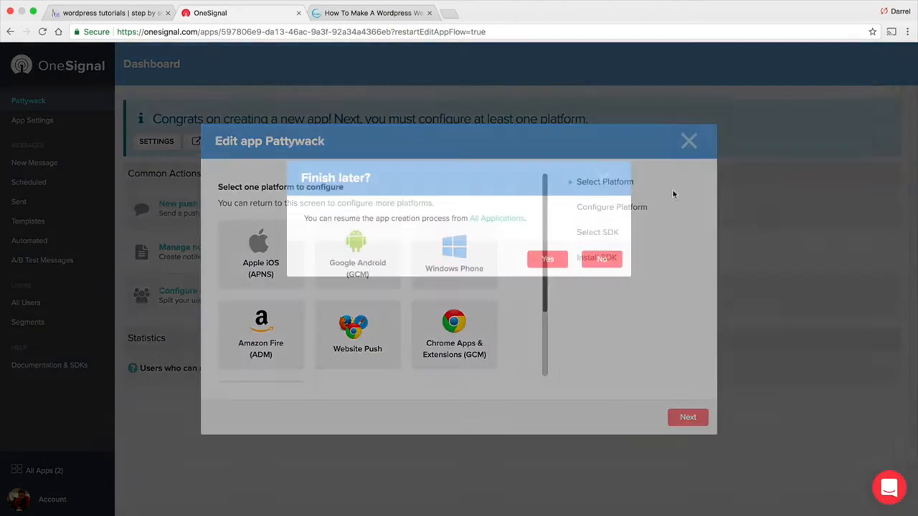
pyautogui.click(549, 322)
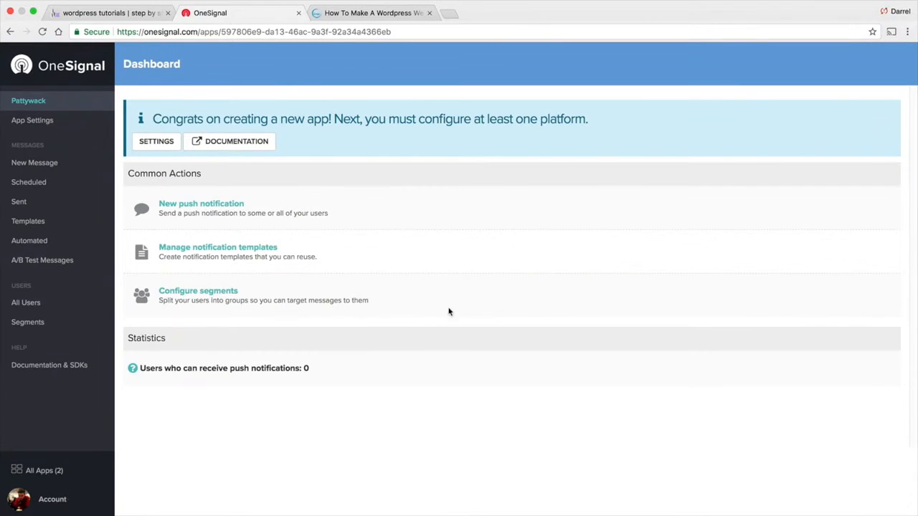
# Open the Pattywack app's settings
pyautogui.click(44, 123)
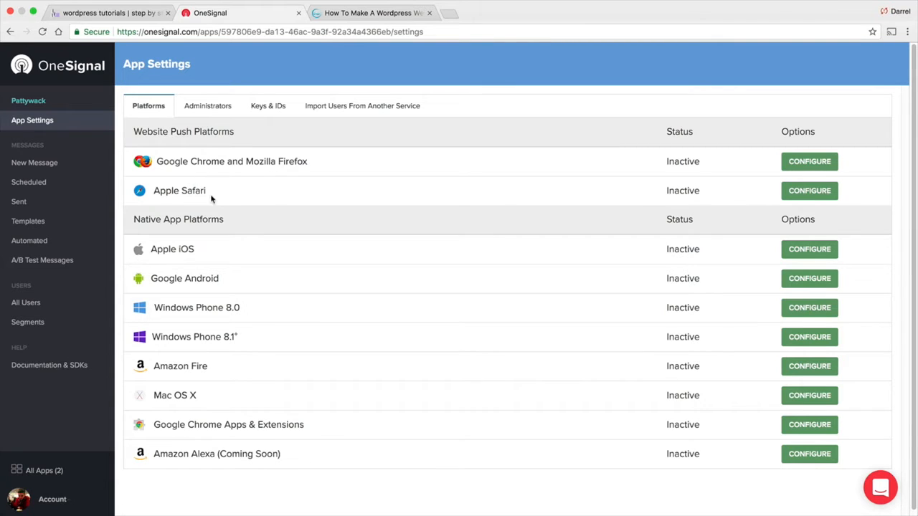
pyautogui.moveTo(210, 192); pyautogui.dragTo(162, 191)
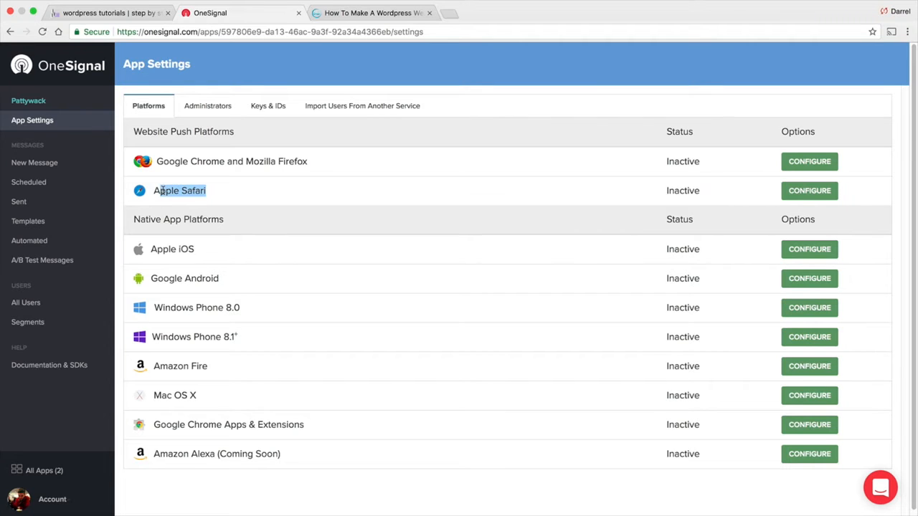
pyautogui.click(202, 191)
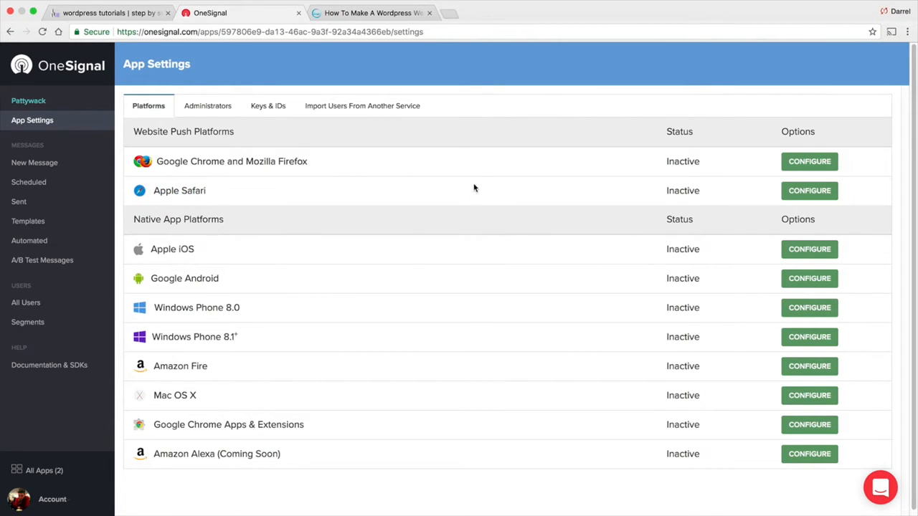
pyautogui.click(814, 162)
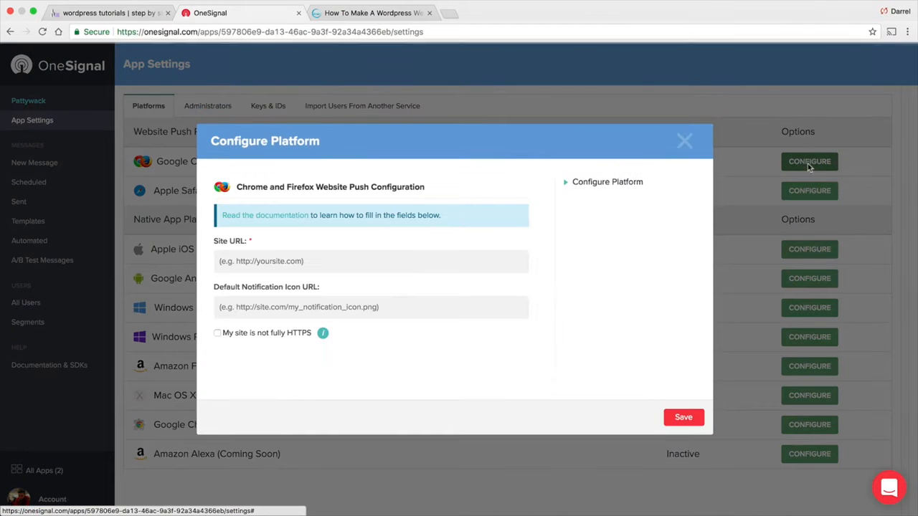
pyautogui.click(429, 262)
pyautogui.write('https')
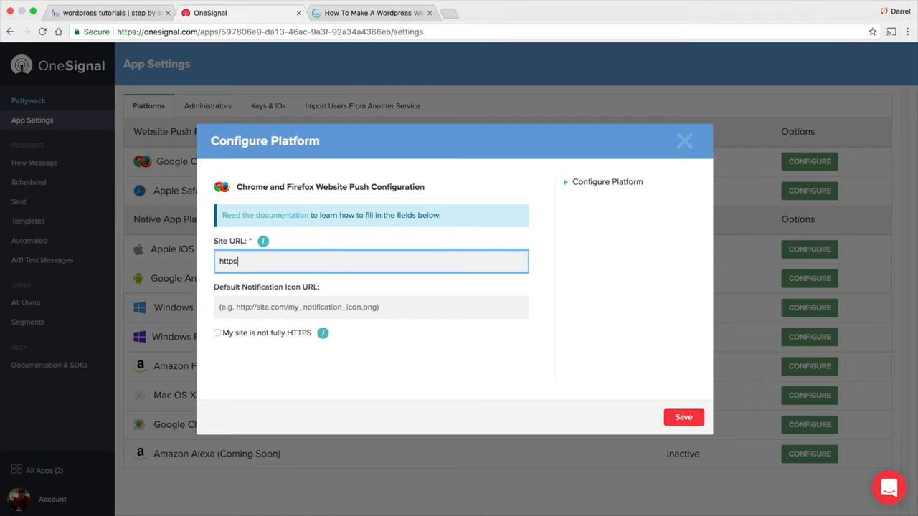
pyautogui.write('://www.wpd')
pyautogui.press('BackSpace')
pyautogui.press('BackSpace')
pyautogui.press('BackSpace')
pyautogui.write('.wpdarrel.com')
pyautogui.click(395, 306)
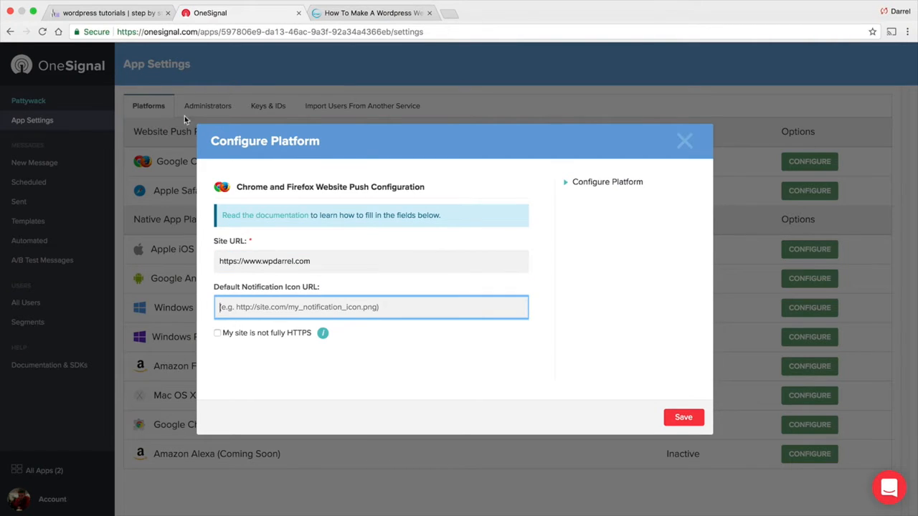
# Open the Media Library in the WordPress admin dashboard
pyautogui.click(122, 14)
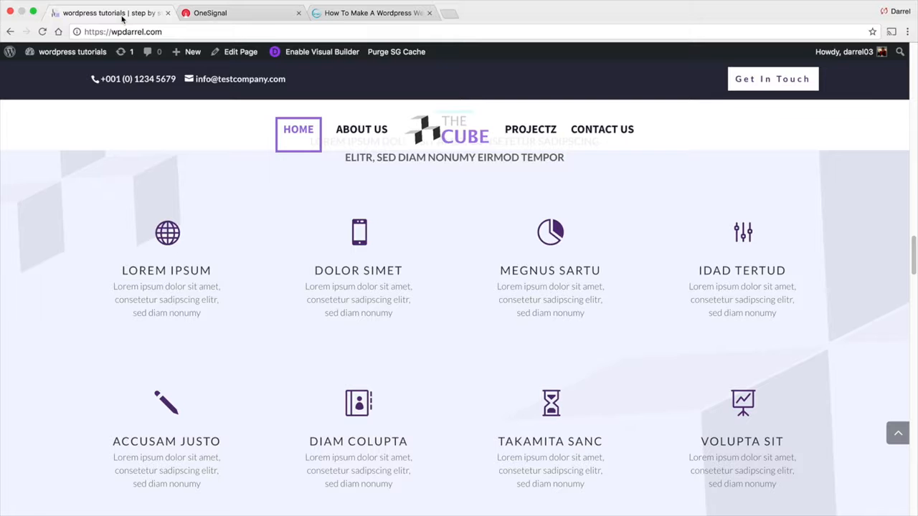
pyautogui.scroll(-15, 143, 185)
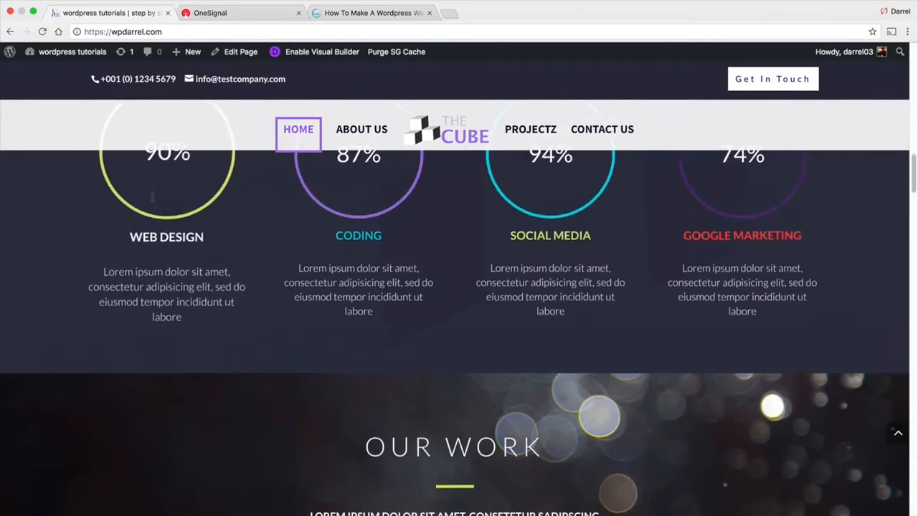
pyautogui.scroll(15, 152, 195)
pyautogui.moveTo(72, 52)
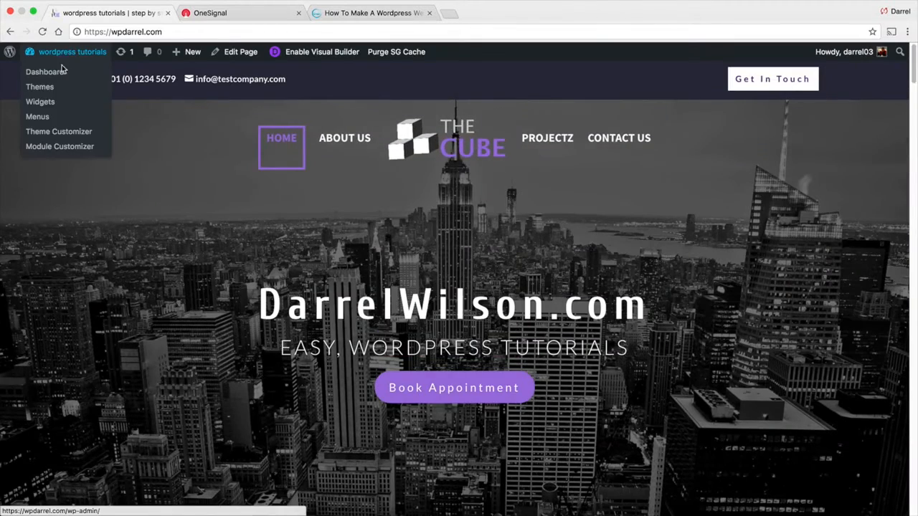
pyautogui.click(63, 69)
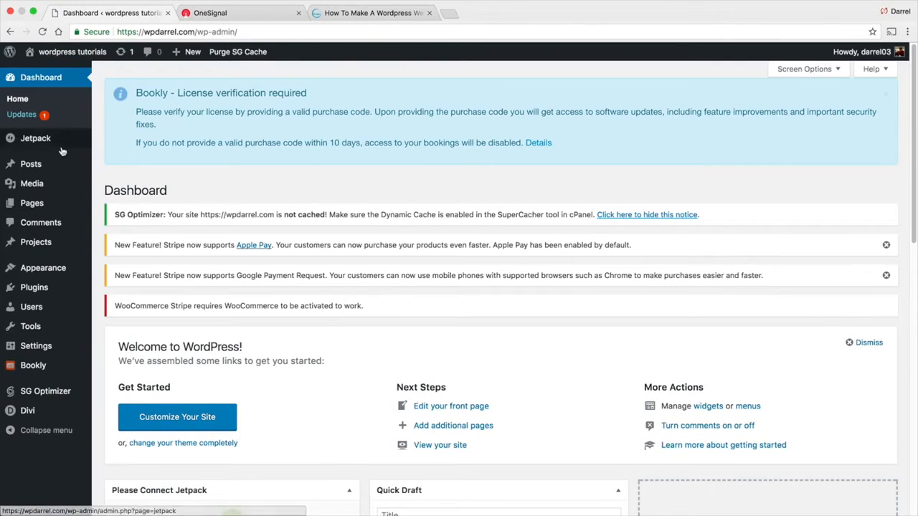
pyautogui.moveTo(61, 193)
pyautogui.click(109, 185)
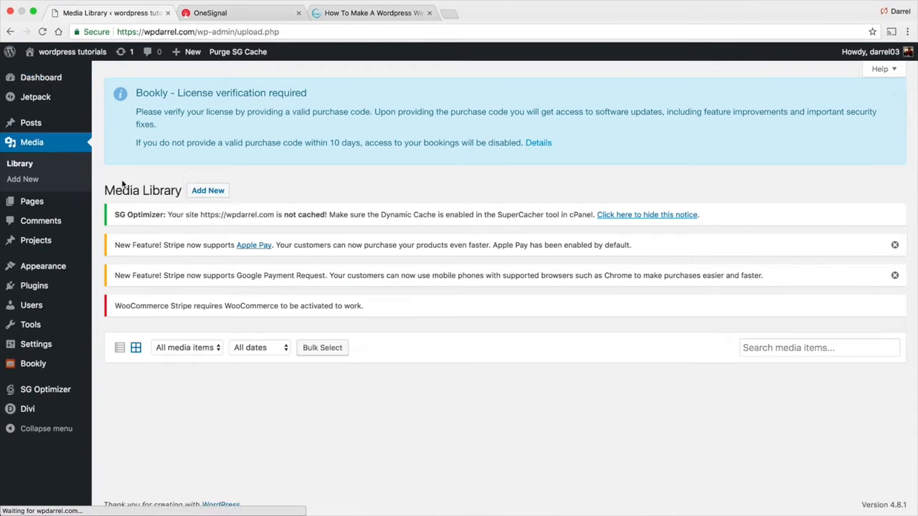
pyautogui.scroll(-2, 241, 181)
pyautogui.scroll(-1, 241, 216)
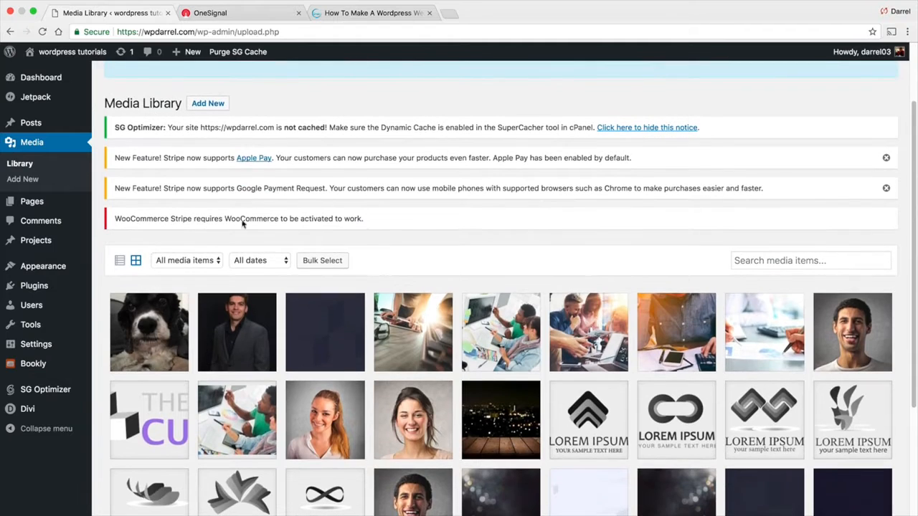
# Copy the patty.jpg dog photo's URL and return to the OneSignal push setup
pyautogui.click(175, 325)
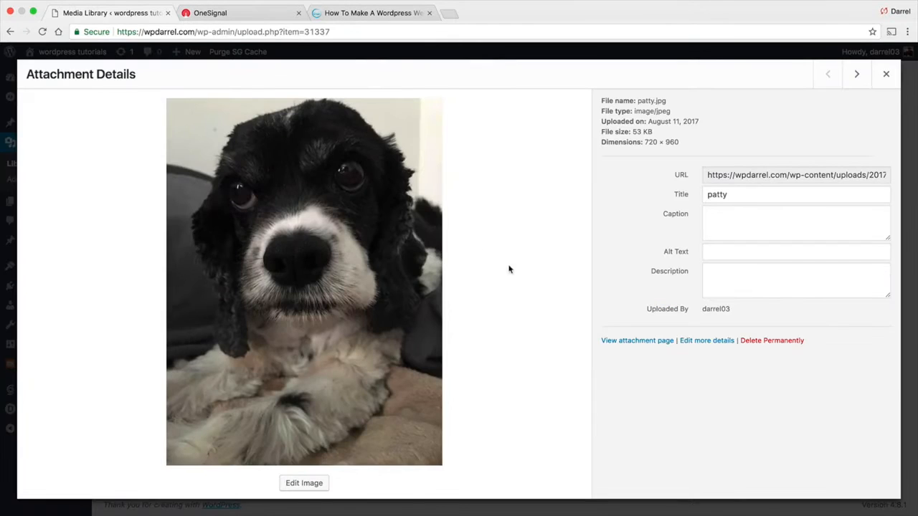
pyautogui.click(736, 174)
pyautogui.hotkey('ctrl', 'c')
pyautogui.rightClick(736, 174)
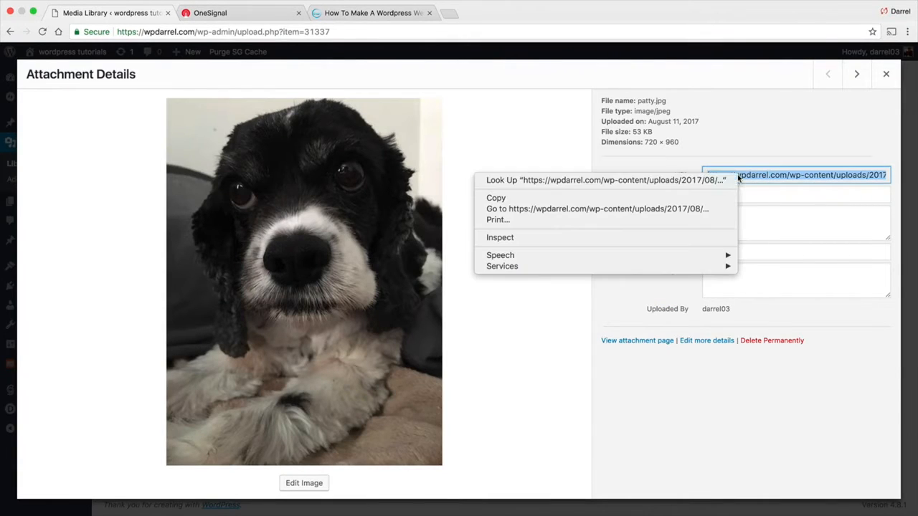
pyautogui.click(707, 200)
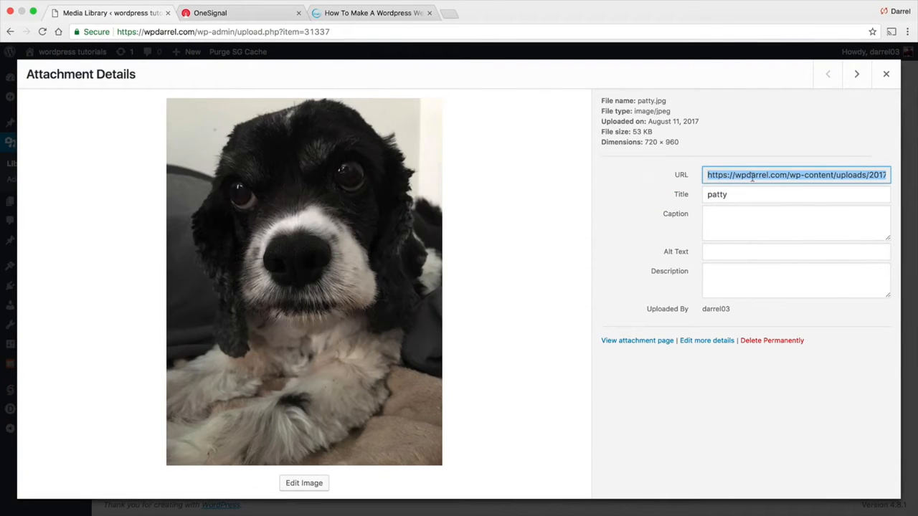
pyautogui.click(236, 19)
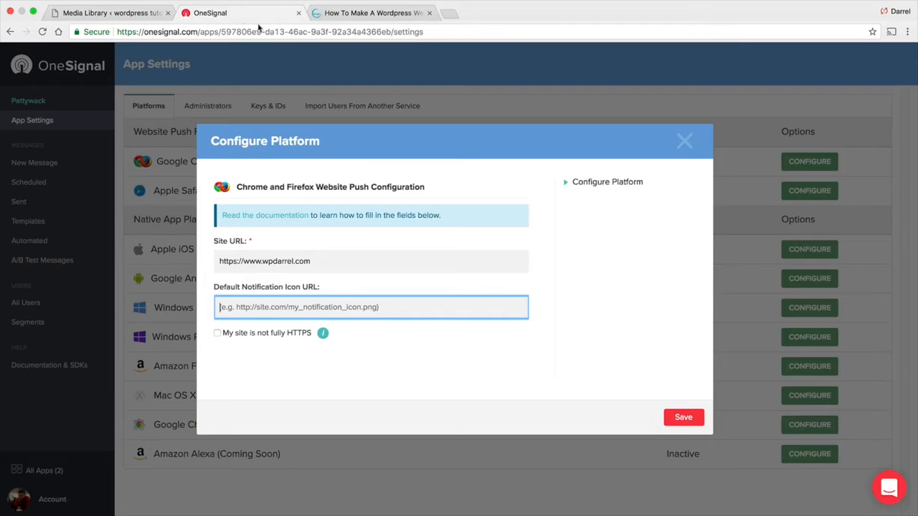
# Paste the patty.jpg URL as the notification icon, save, and show Keys & IDs
pyautogui.rightClick(246, 307)
pyautogui.click(276, 363)
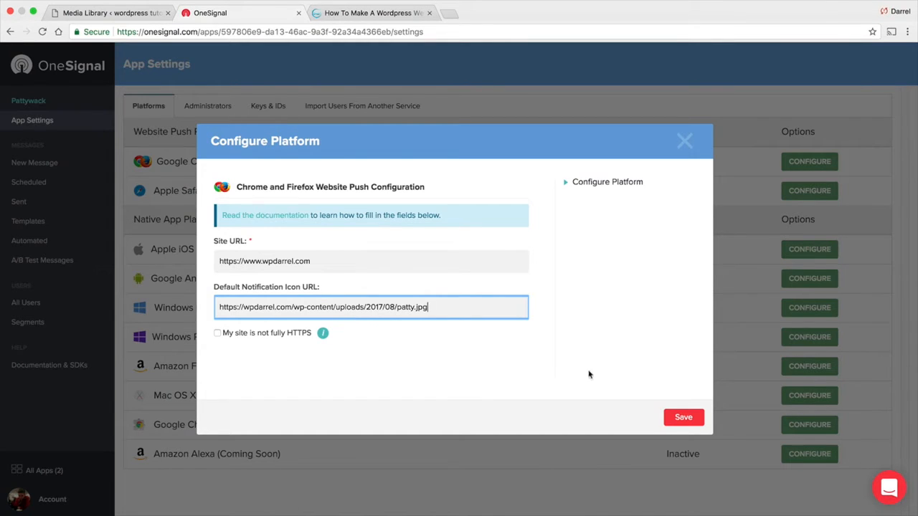
pyautogui.click(681, 423)
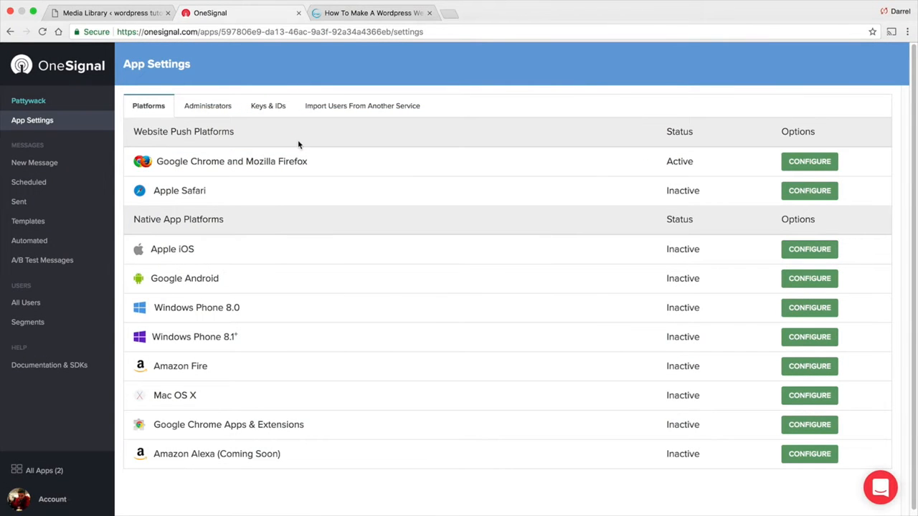
pyautogui.click(267, 108)
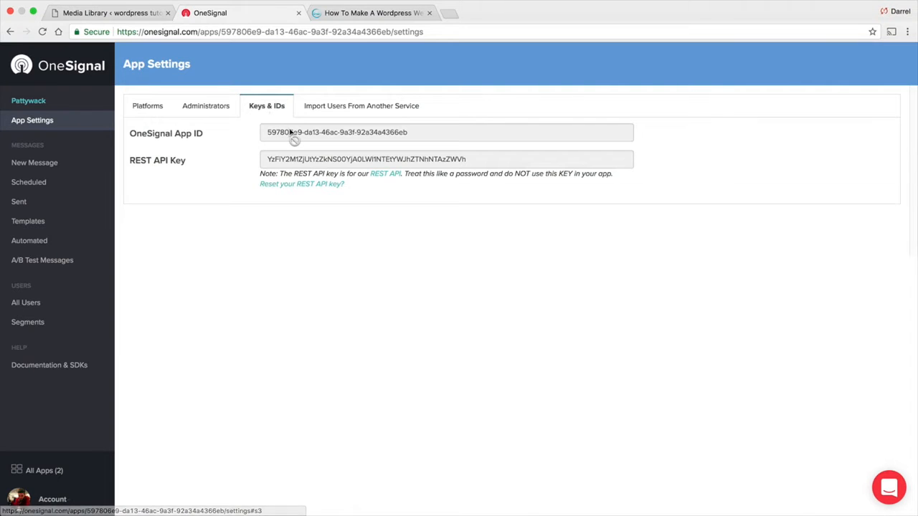
# Search the WordPress plugin directory for 'onesignal' under Plugins > Add New
pyautogui.click(137, 14)
pyautogui.click(884, 73)
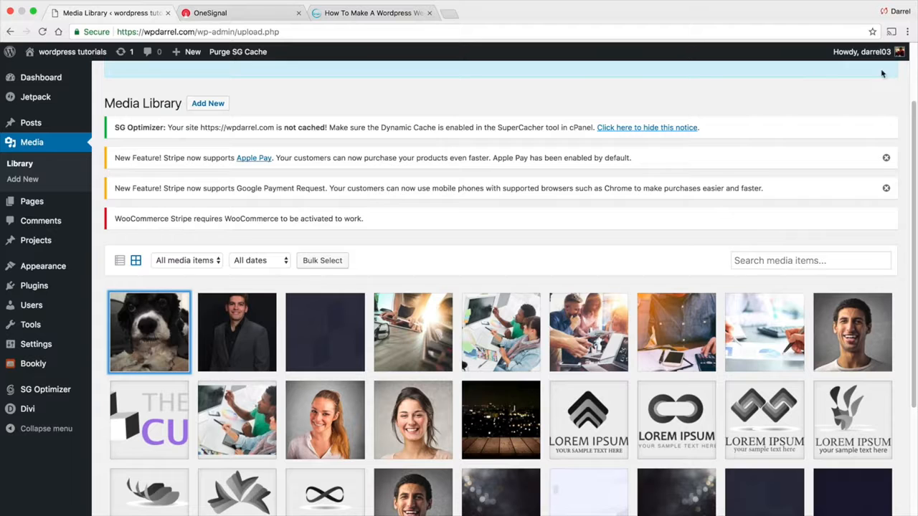
pyautogui.moveTo(41, 287)
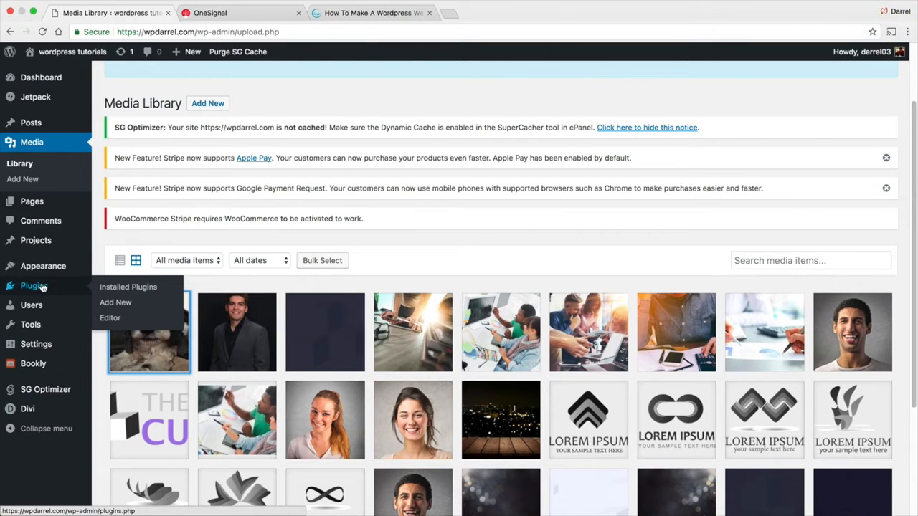
pyautogui.click(116, 302)
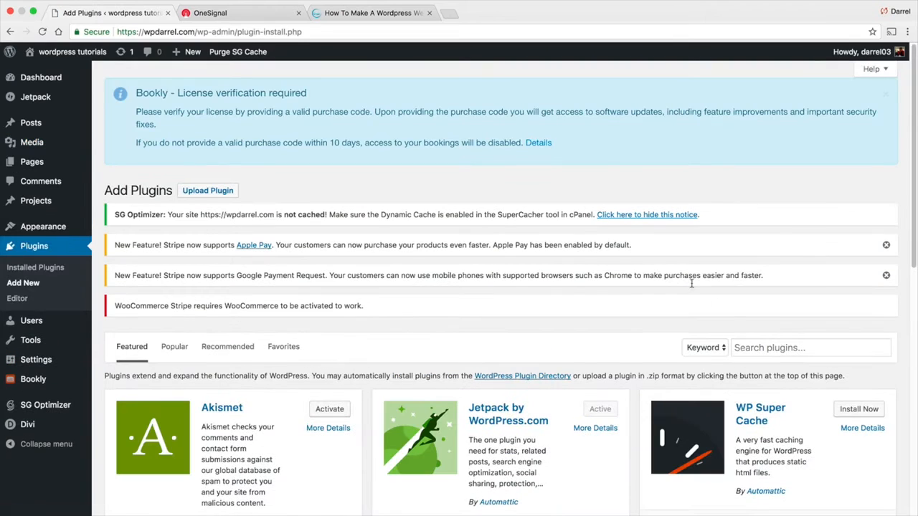
pyautogui.click(754, 348)
pyautogui.write('oneisng')
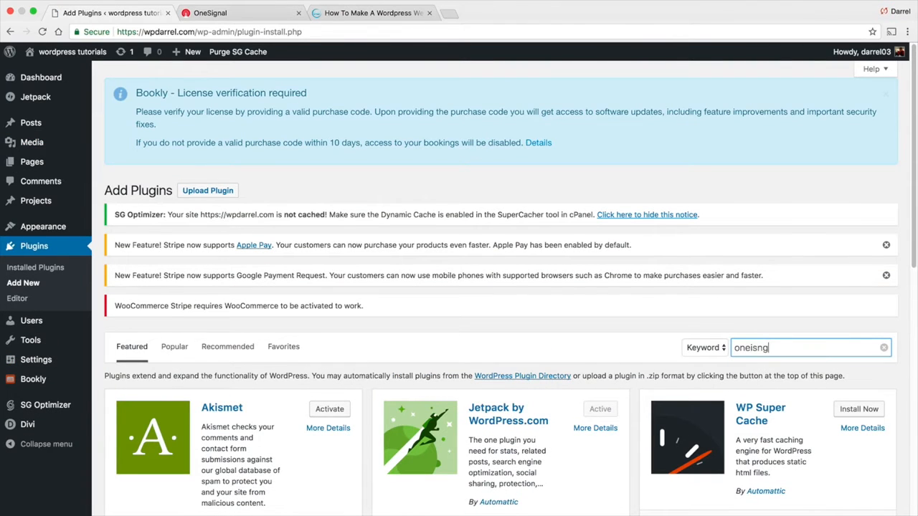
pyautogui.press('BackSpace')
pyautogui.press('BackSpace')
pyautogui.write('signal')
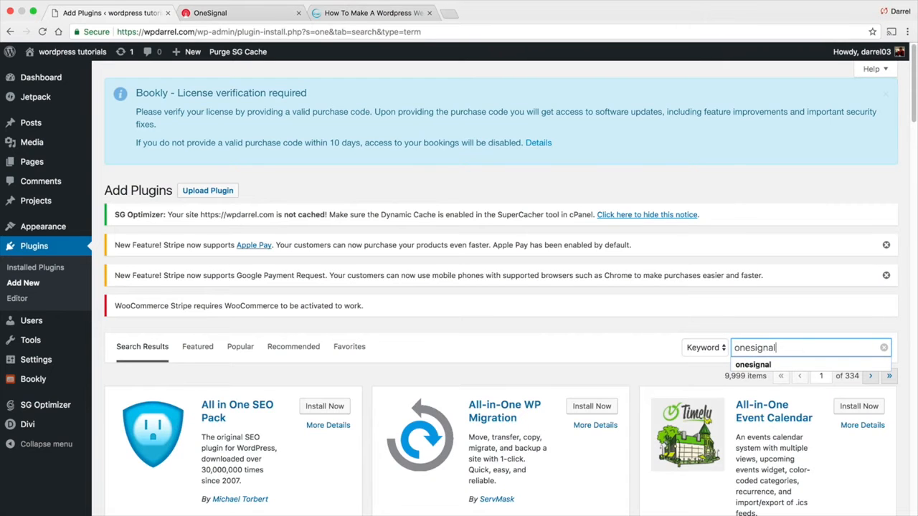
# Install the OneSignal – Free Web Push Notifications plugin and reload the results
pyautogui.scroll(-3, 326, 277)
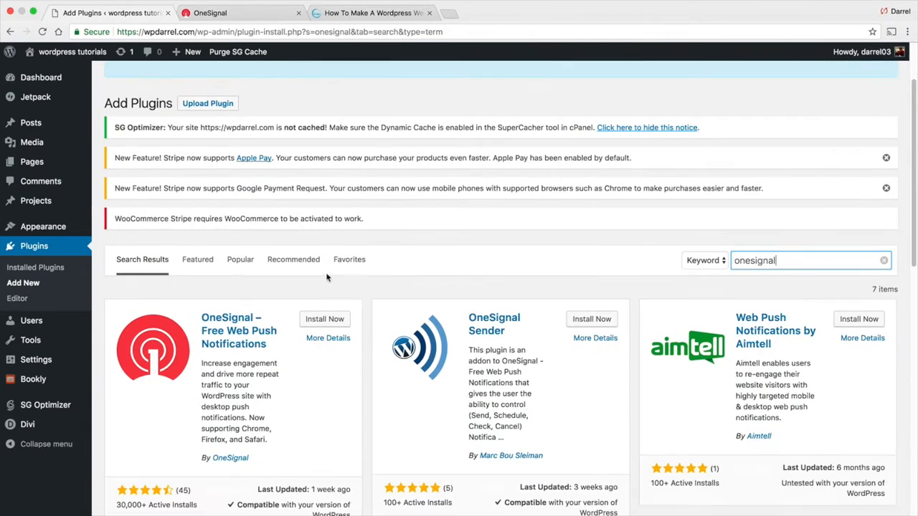
pyautogui.scroll(-1, 216, 367)
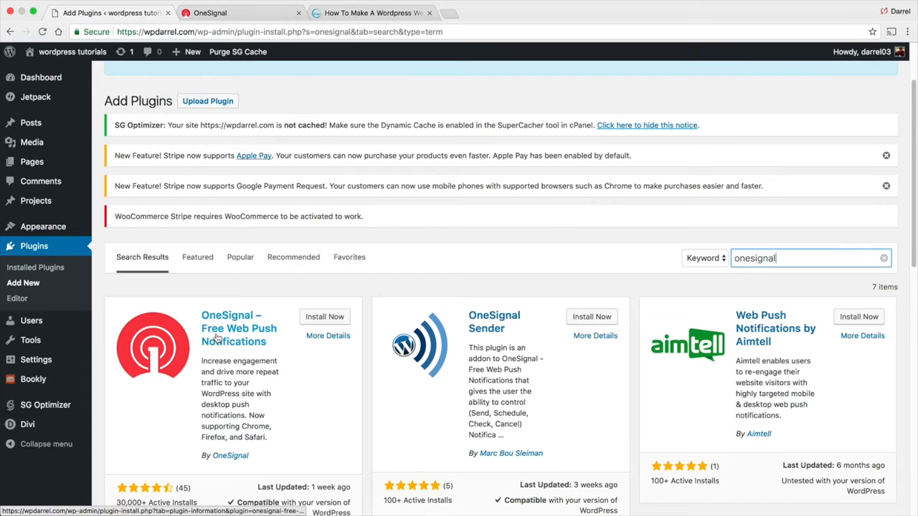
pyautogui.scroll(-1, 262, 338)
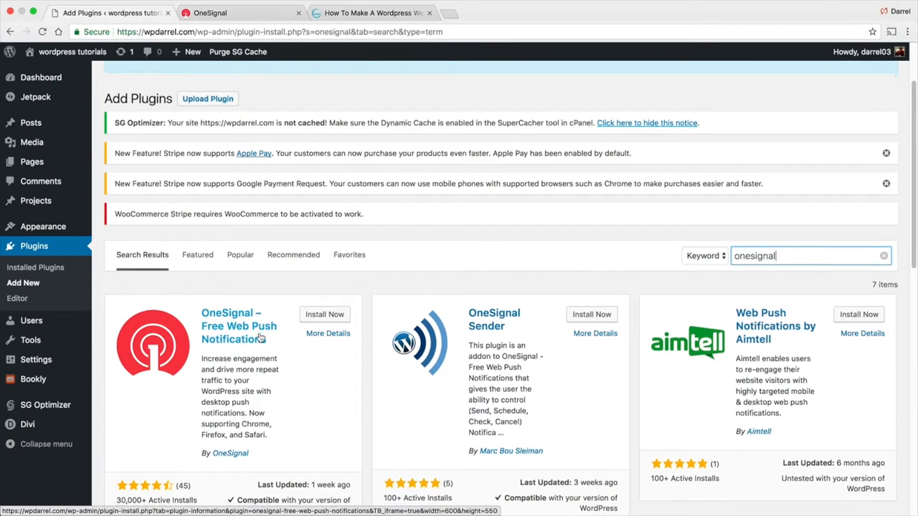
pyautogui.scroll(-2, 265, 334)
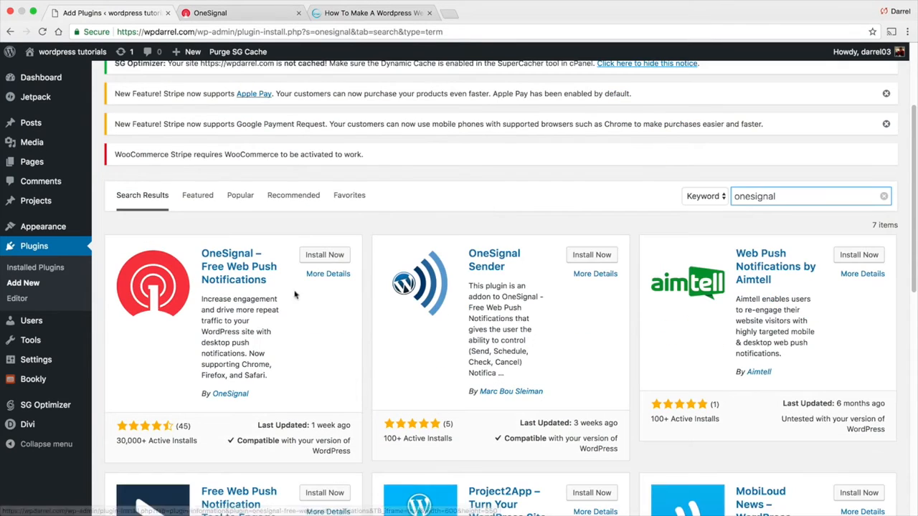
pyautogui.click(317, 256)
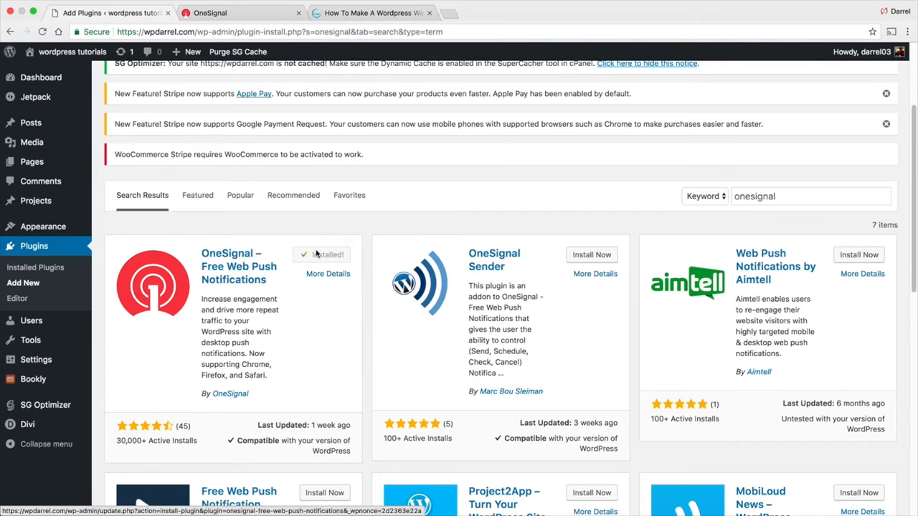
pyautogui.scroll(1, 366, 221)
pyautogui.scroll(-3, 325, 281)
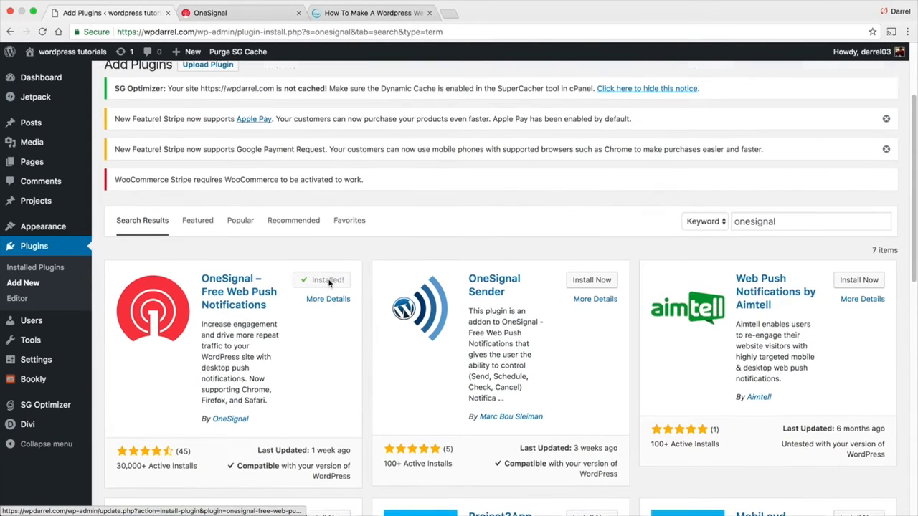
pyautogui.click(43, 31)
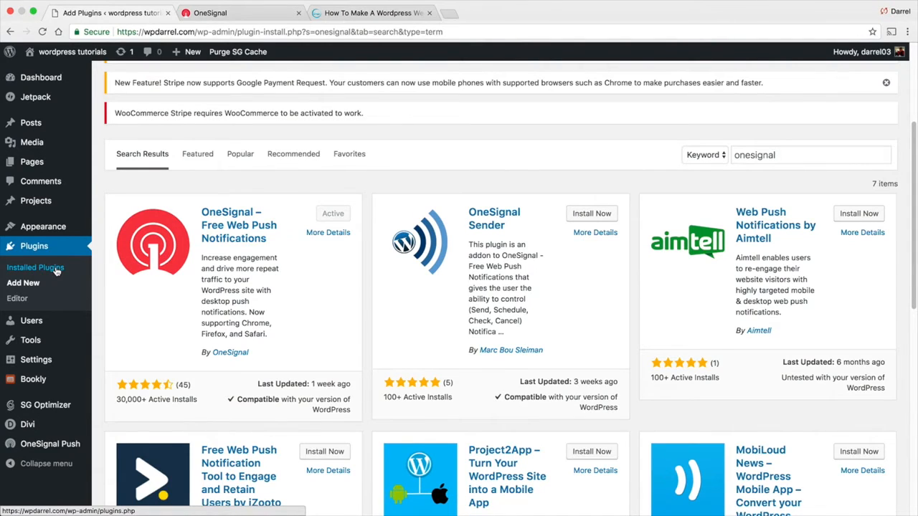
# In OneSignal Push settings, replace the App ID with the one copied from OneSignal
pyautogui.click(43, 447)
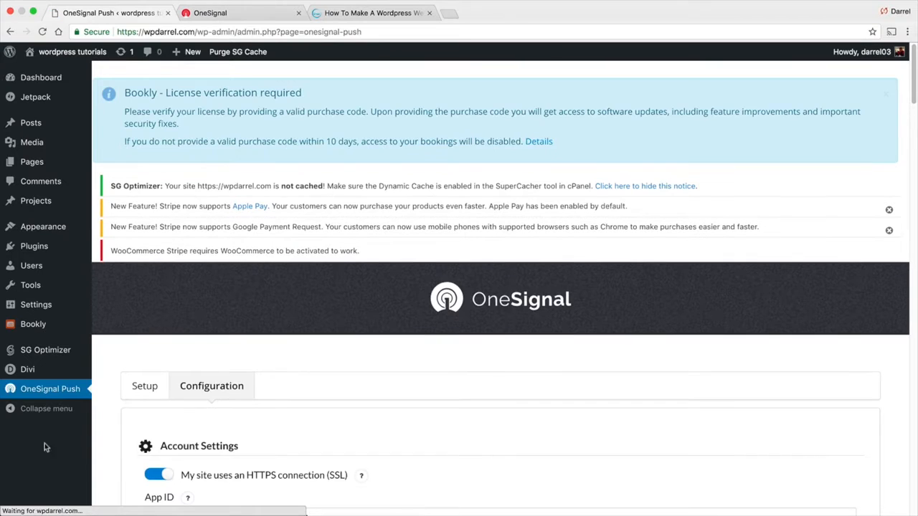
pyautogui.scroll(-4, 182, 325)
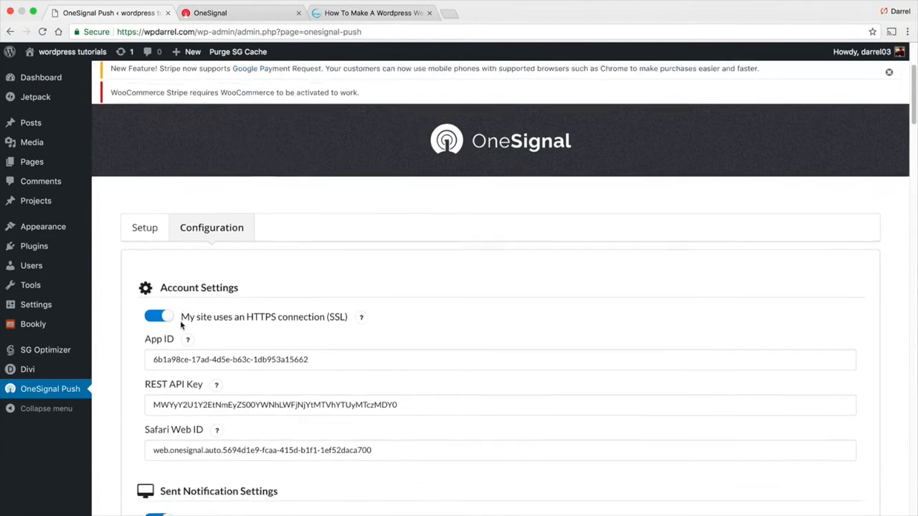
pyautogui.scroll(-1, 181, 325)
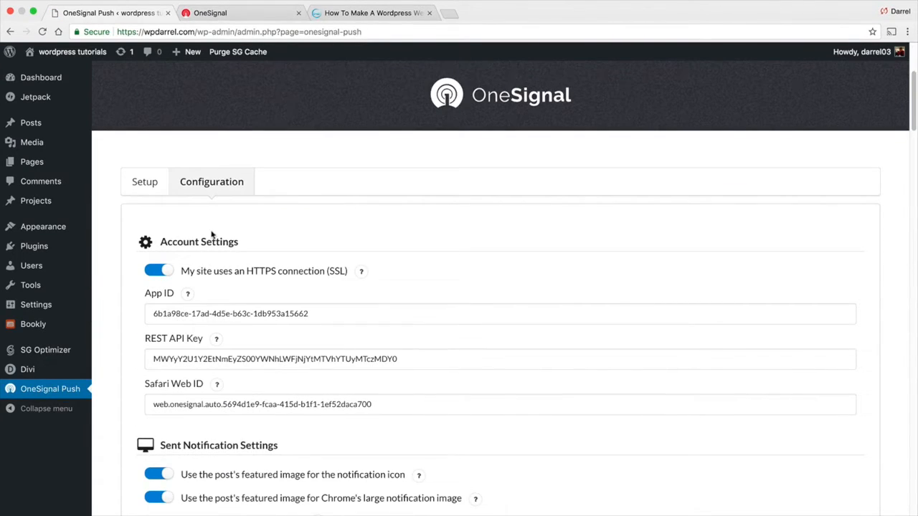
pyautogui.click(246, 13)
pyautogui.click(296, 134)
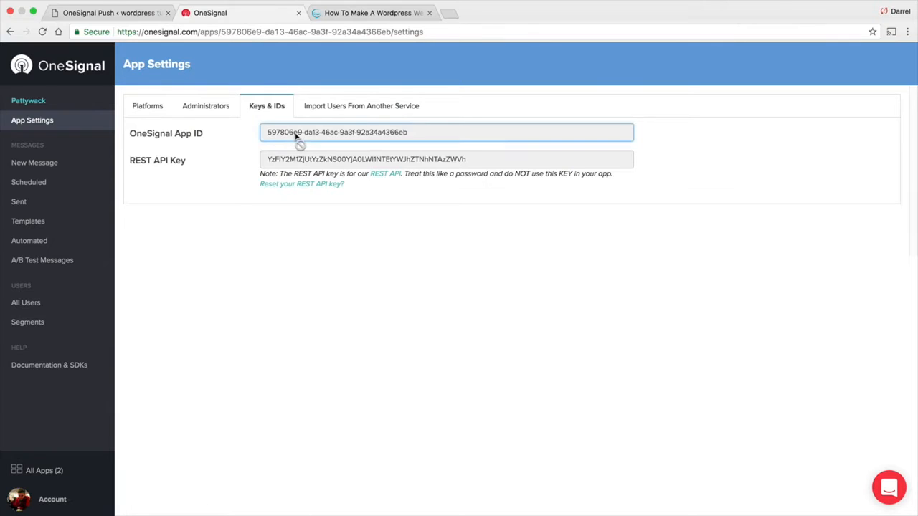
pyautogui.doubleClick(295, 134)
pyautogui.click(289, 139)
pyautogui.tripleClick(289, 137)
pyautogui.rightClick(289, 134)
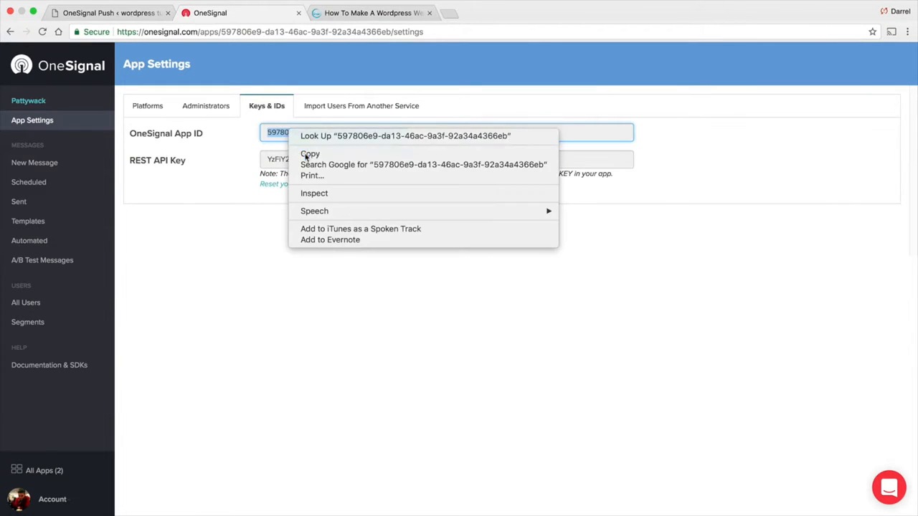
pyautogui.click(309, 154)
pyautogui.click(115, 13)
pyautogui.tripleClick(213, 314)
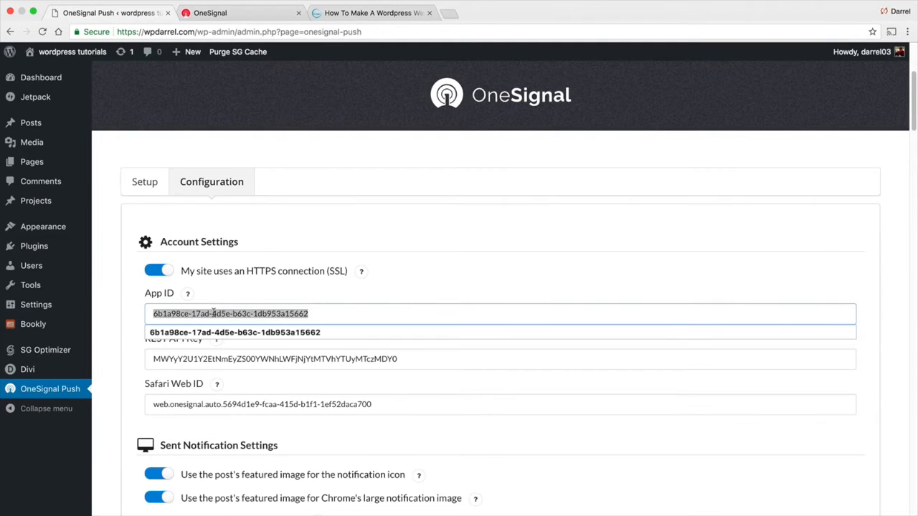
pyautogui.rightClick(214, 313)
pyautogui.click(249, 362)
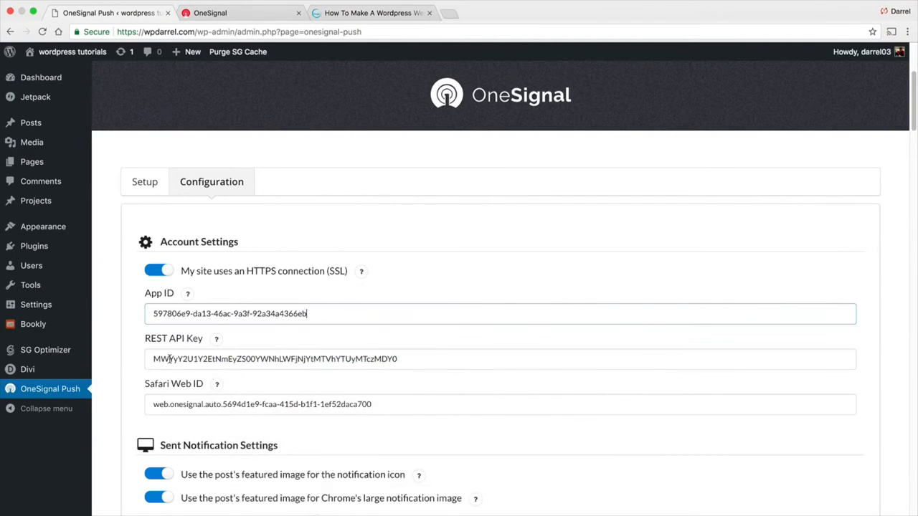
# Replace the REST API Key with the one copied from OneSignal's Keys & IDs
pyautogui.click(210, 13)
pyautogui.tripleClick(290, 160)
pyautogui.rightClick(291, 160)
pyautogui.click(301, 180)
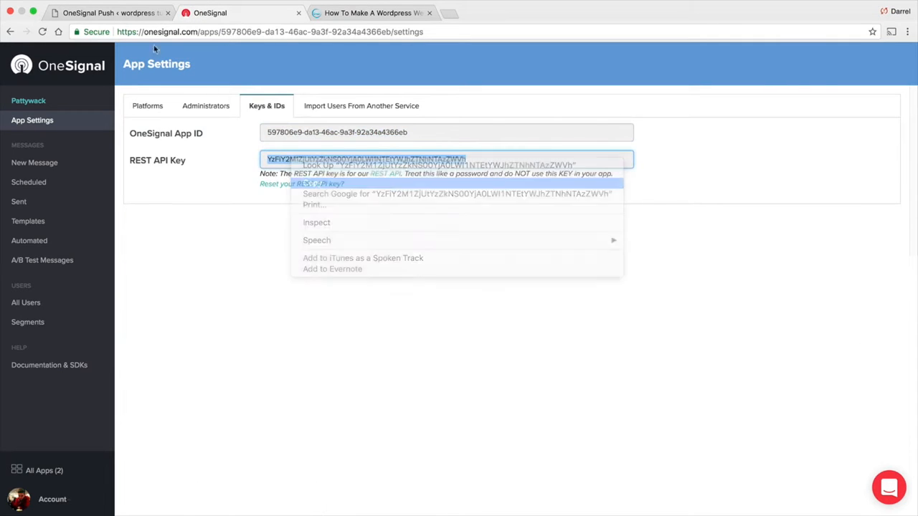
pyautogui.click(115, 13)
pyautogui.doubleClick(201, 358)
pyautogui.rightClick(201, 358)
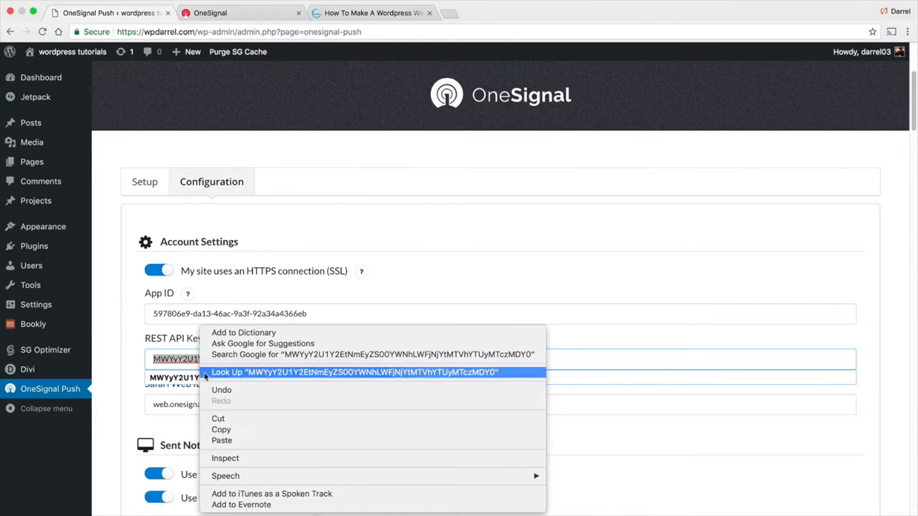
pyautogui.click(232, 440)
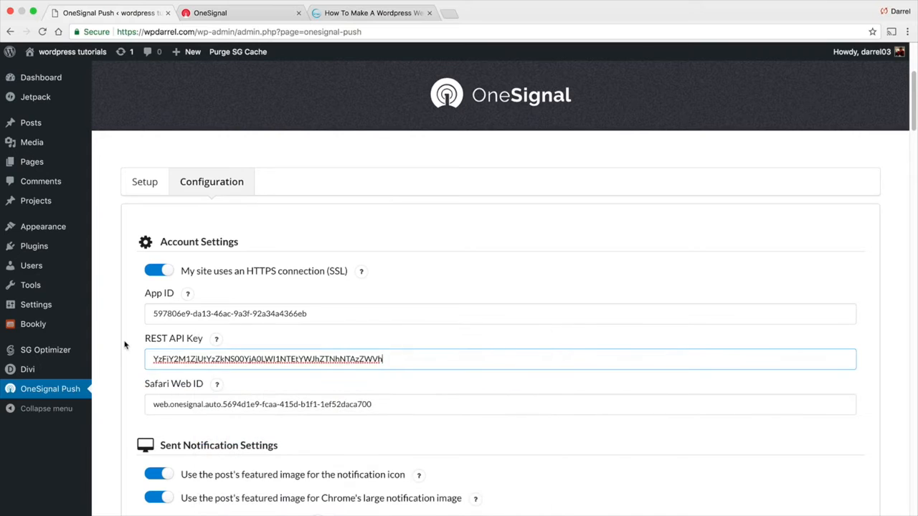
# Switch on 'Automatically prompt new site visitors to subscribe' in Prompt Settings
pyautogui.scroll(-1, 126, 345)
pyautogui.scroll(-3, 122, 326)
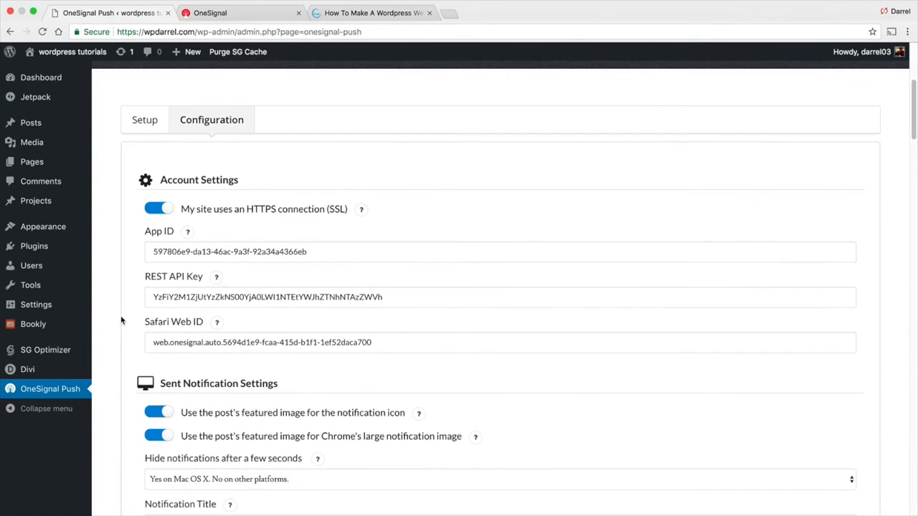
pyautogui.scroll(-3, 121, 317)
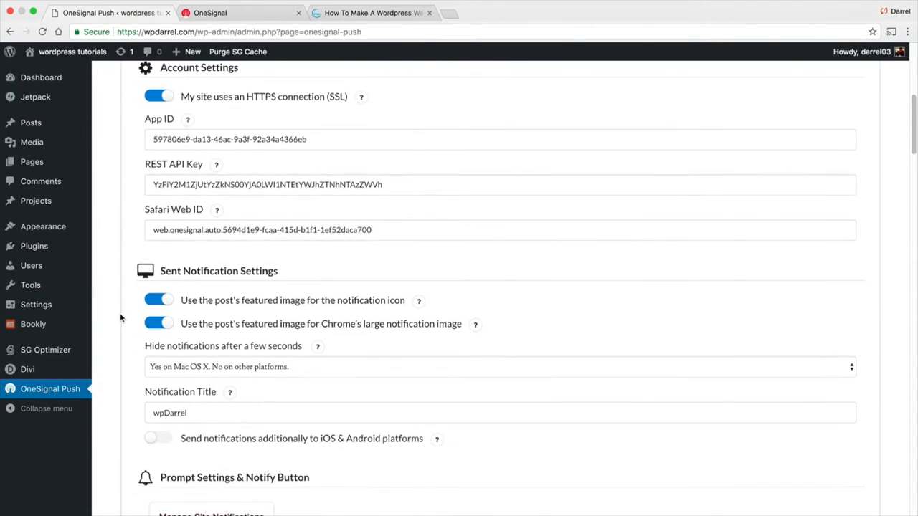
pyautogui.scroll(-1, 120, 318)
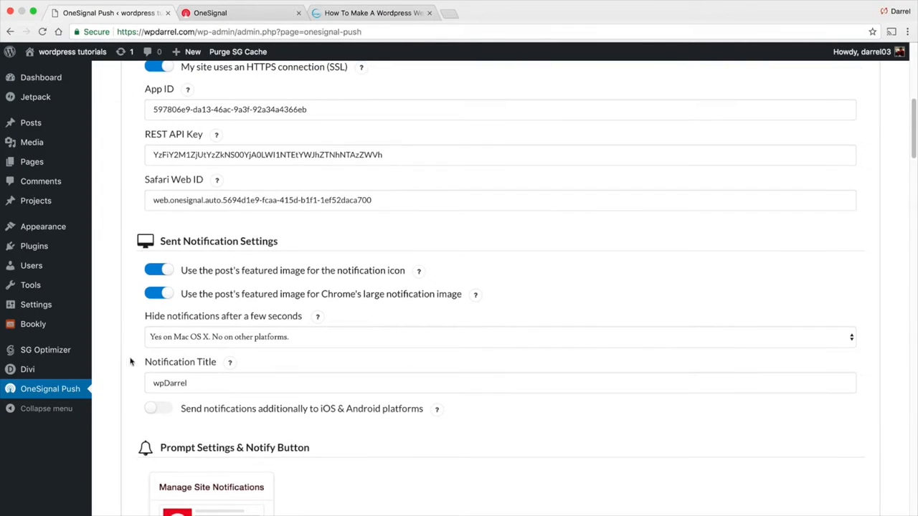
pyautogui.moveTo(226, 364)
pyautogui.moveTo(215, 383); pyautogui.dragTo(147, 383)
pyautogui.scroll(-5, 119, 361)
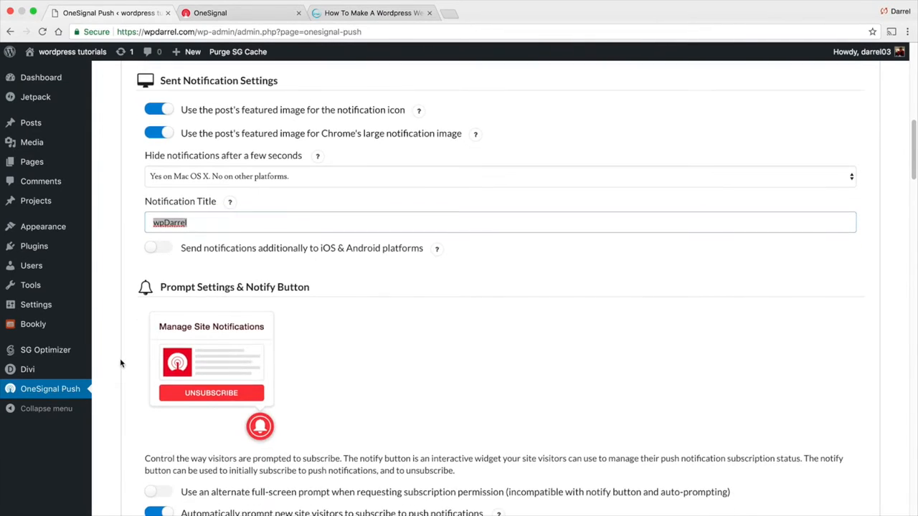
pyautogui.scroll(-3, 120, 352)
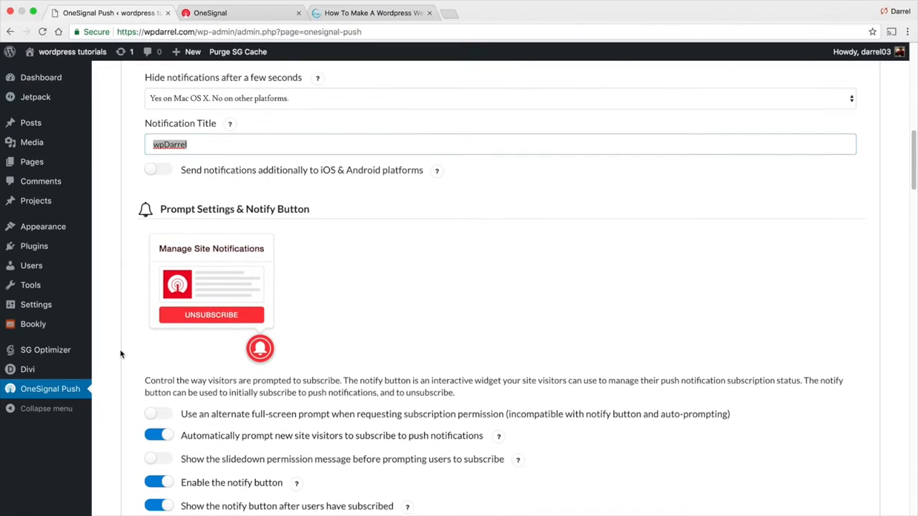
pyautogui.scroll(-1, 121, 354)
pyautogui.click(165, 419)
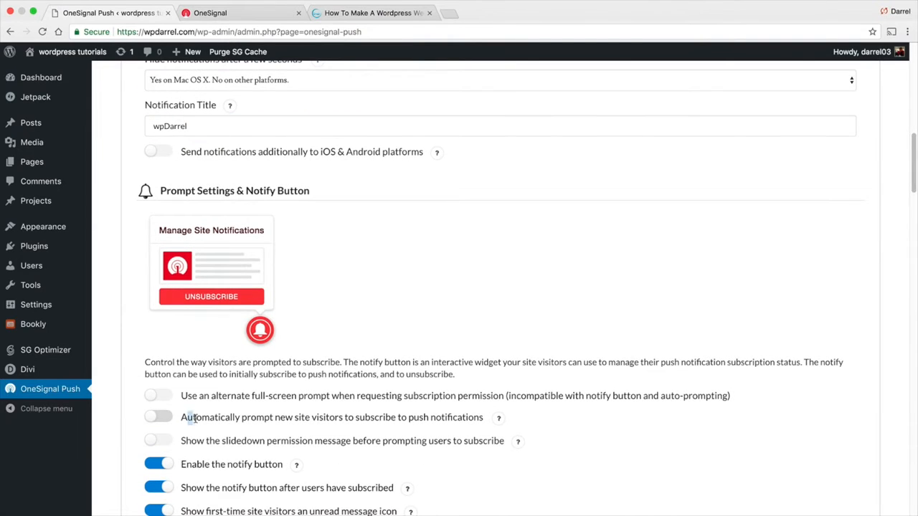
pyautogui.moveTo(193, 419); pyautogui.dragTo(418, 420)
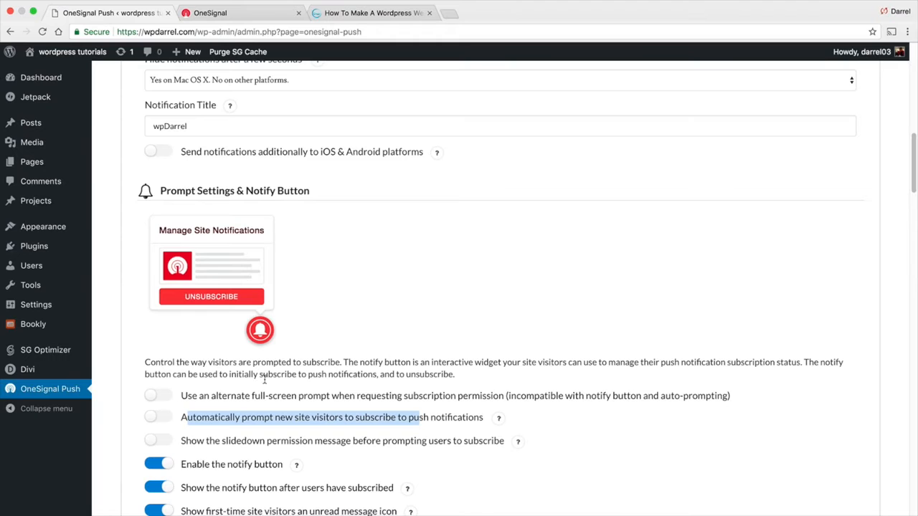
pyautogui.click(159, 417)
pyautogui.scroll(-3, 139, 387)
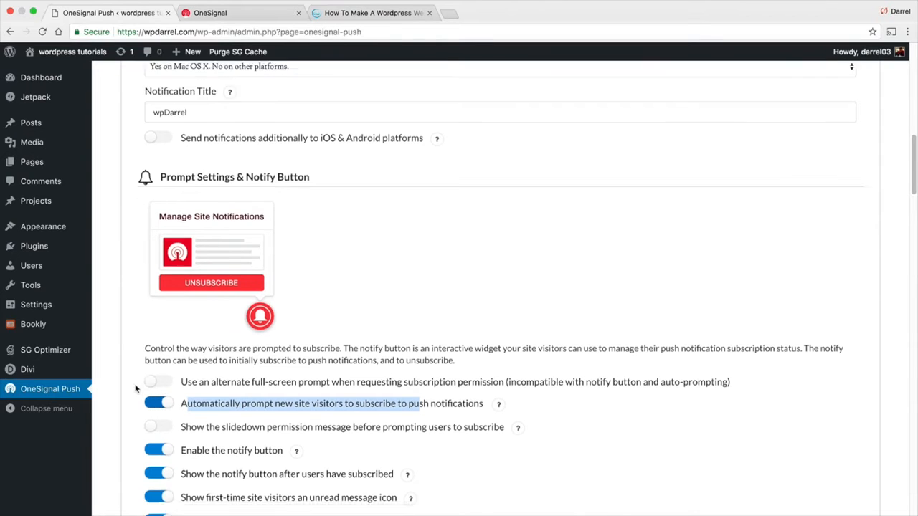
pyautogui.scroll(-3, 117, 347)
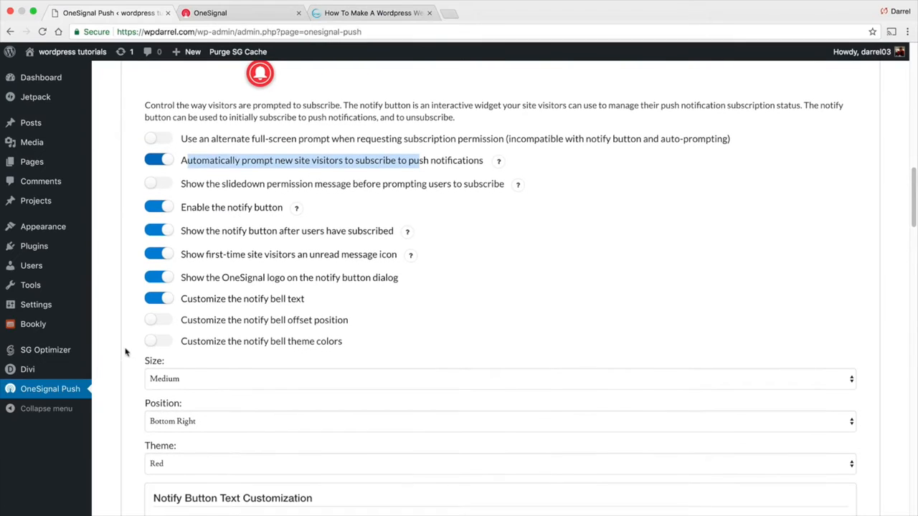
# Keep the notify bell at Medium size, Bottom Right position and Red theme
pyautogui.click(182, 379)
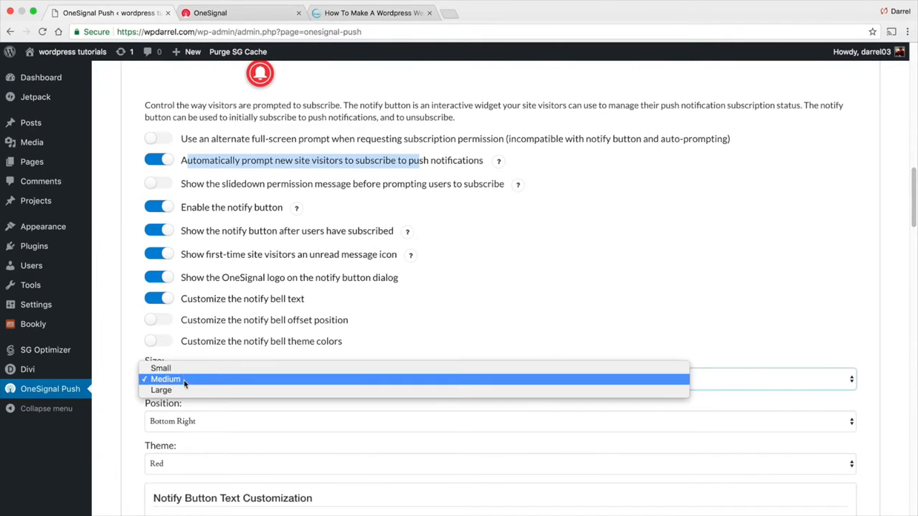
pyautogui.click(183, 380)
pyautogui.click(186, 421)
pyautogui.click(188, 409)
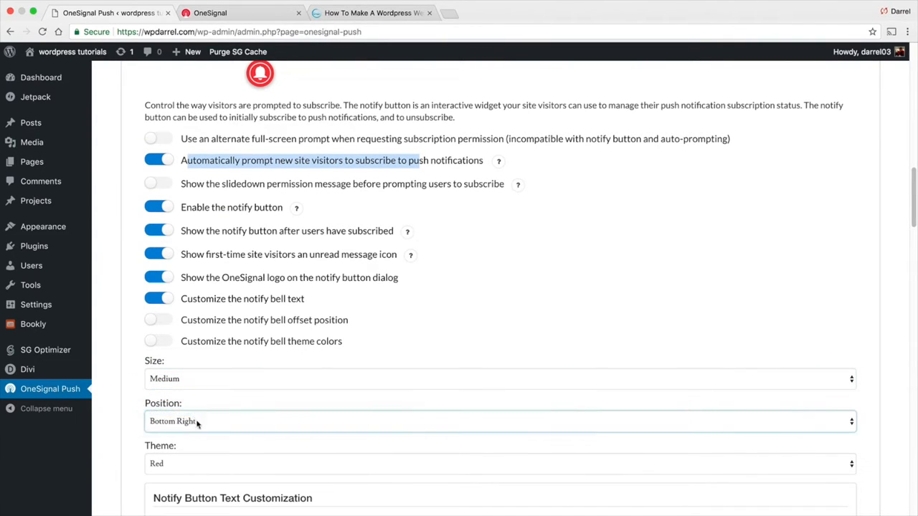
pyautogui.click(197, 423)
pyautogui.click(202, 433)
pyautogui.scroll(-3, 176, 418)
pyautogui.click(182, 378)
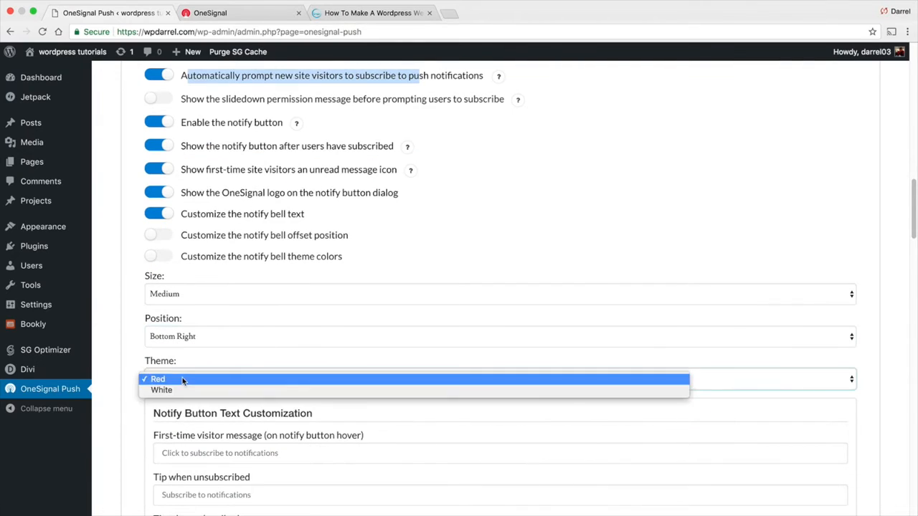
pyautogui.click(125, 386)
# Save the OneSignal Push settings and go back to the OneSignal dashboard
pyautogui.scroll(-3, 126, 376)
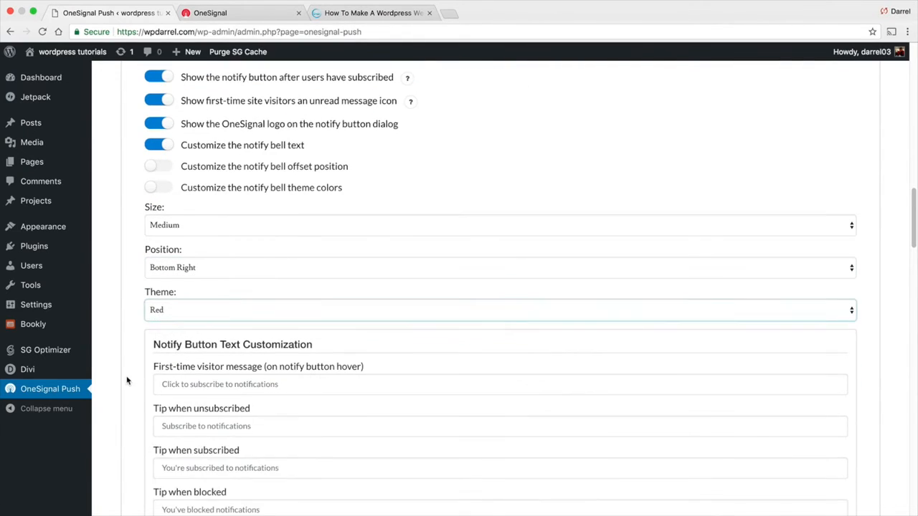
pyautogui.scroll(-1, 127, 368)
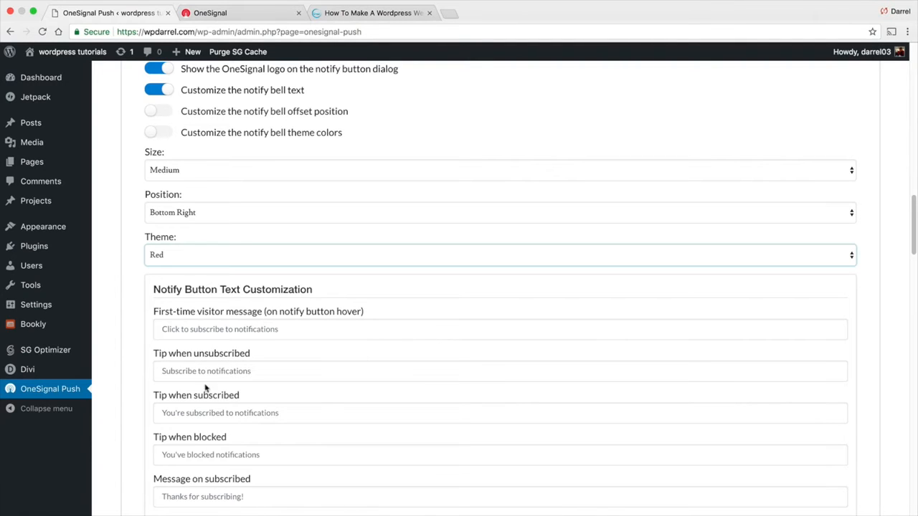
pyautogui.click(261, 413)
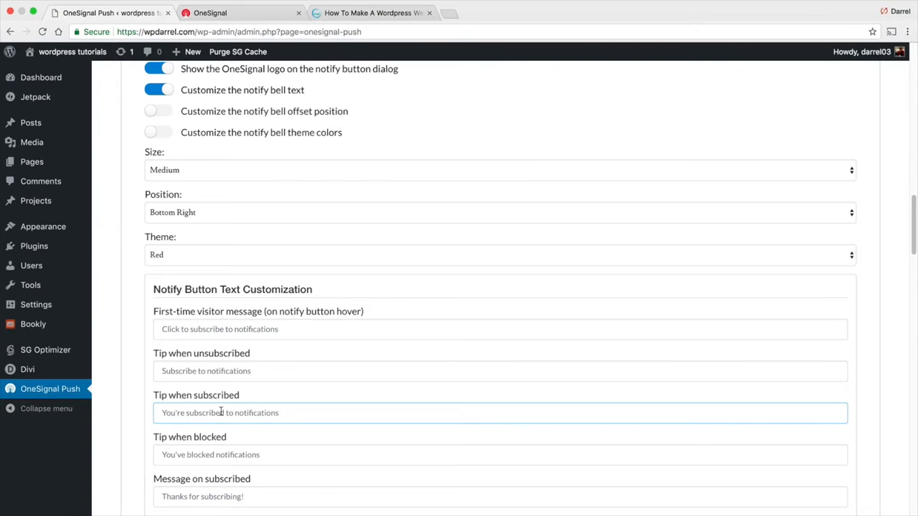
pyautogui.scroll(-1, 119, 371)
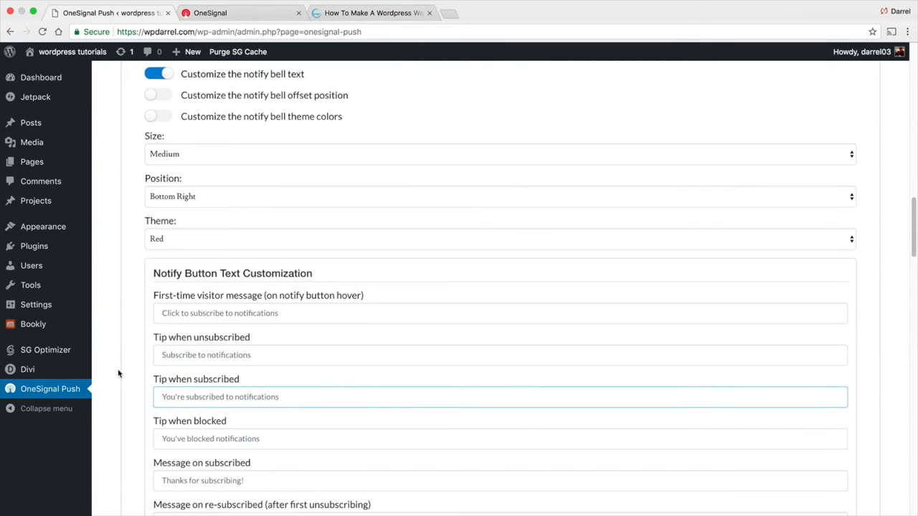
pyautogui.scroll(-2, 118, 371)
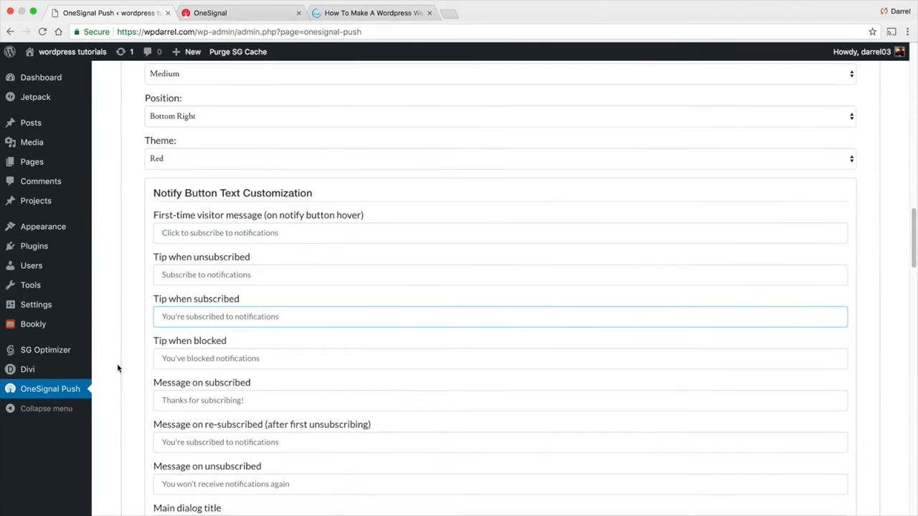
pyautogui.scroll(-1, 119, 371)
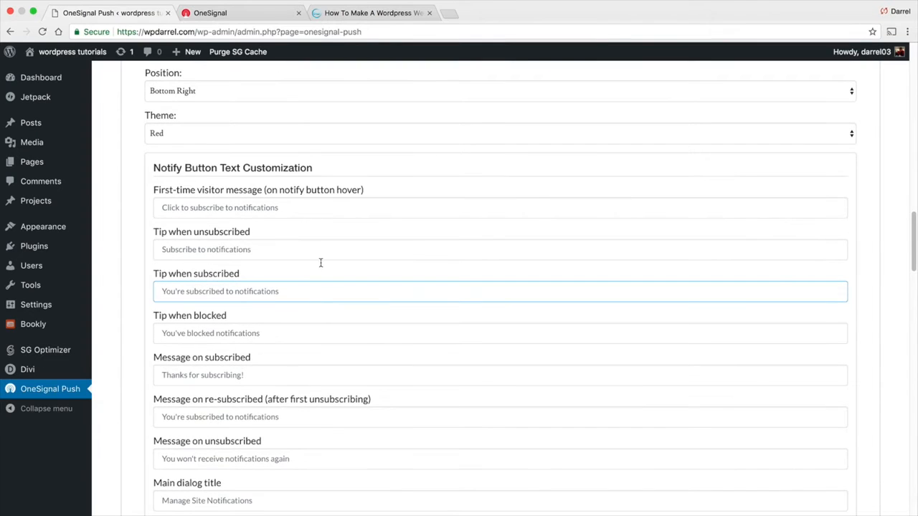
pyautogui.scroll(-1, 170, 352)
pyautogui.scroll(-10, 171, 352)
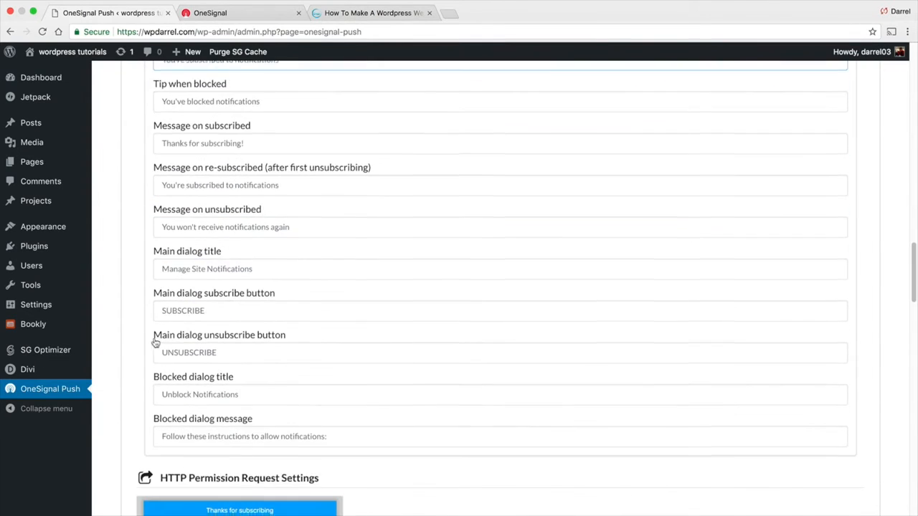
pyautogui.scroll(-8, 147, 338)
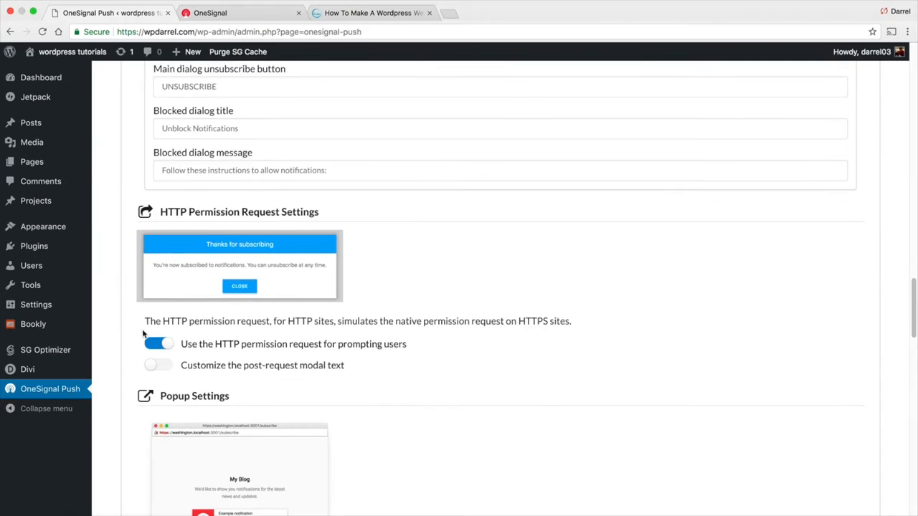
pyautogui.scroll(-4, 142, 332)
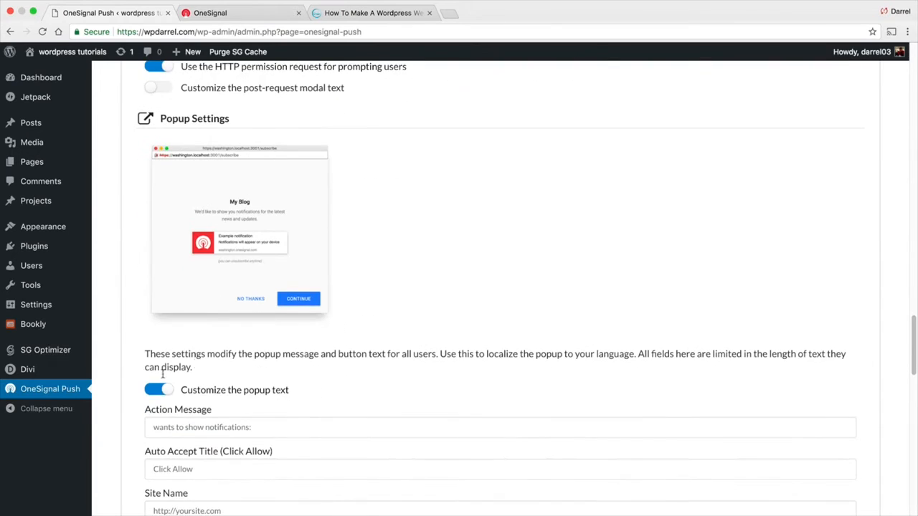
pyautogui.scroll(-3, 133, 373)
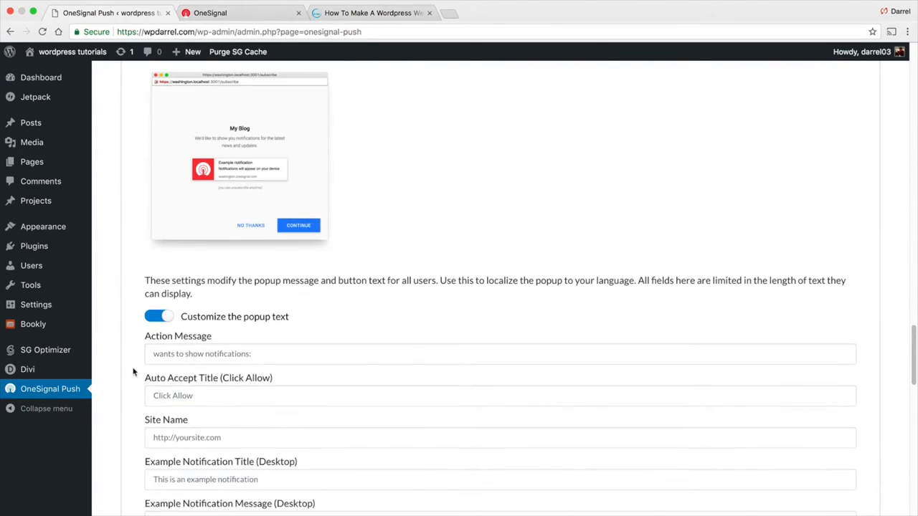
pyautogui.scroll(-2, 125, 371)
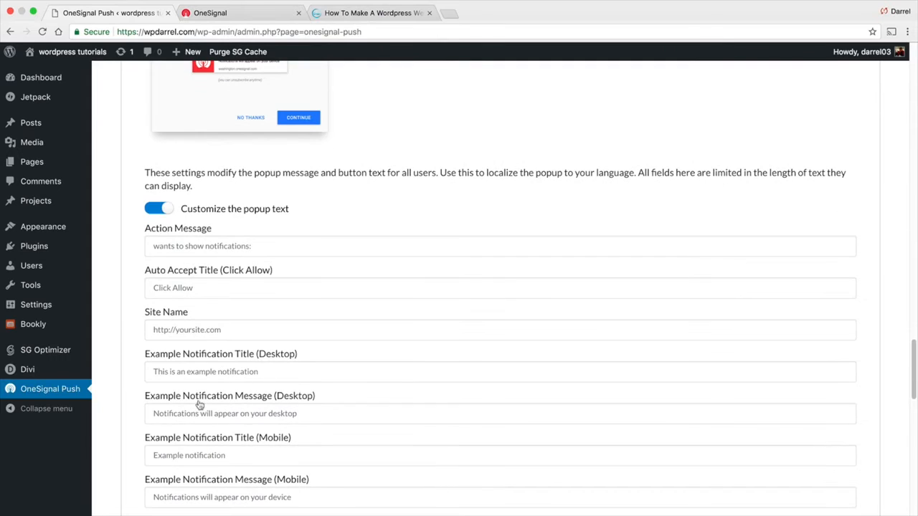
pyautogui.scroll(-10, 121, 406)
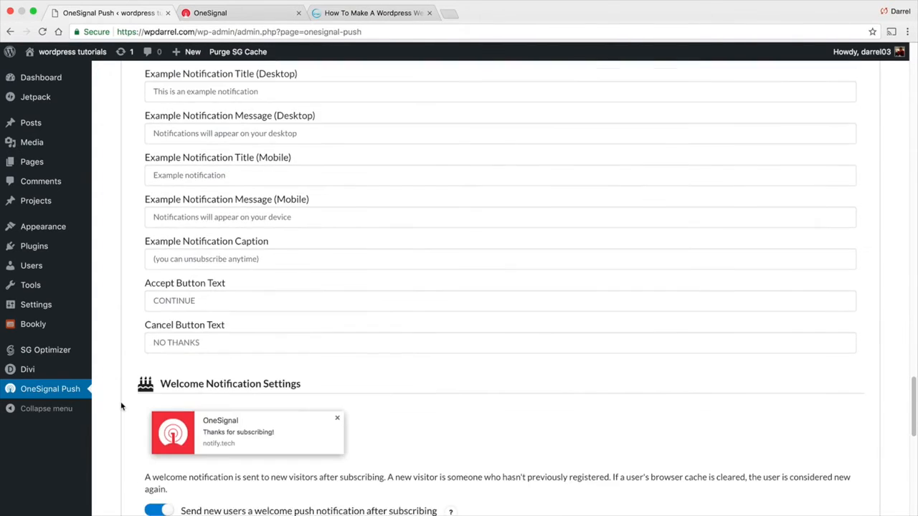
pyautogui.scroll(-10, 121, 406)
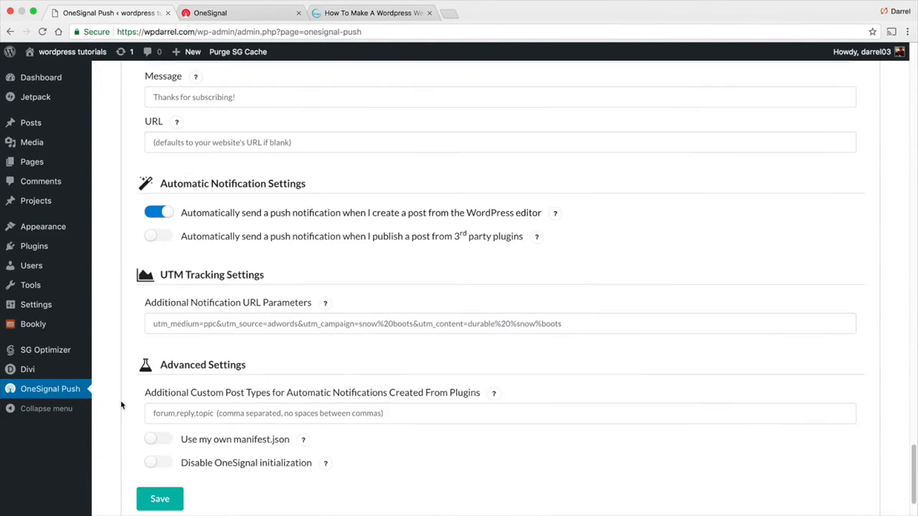
pyautogui.click(180, 466)
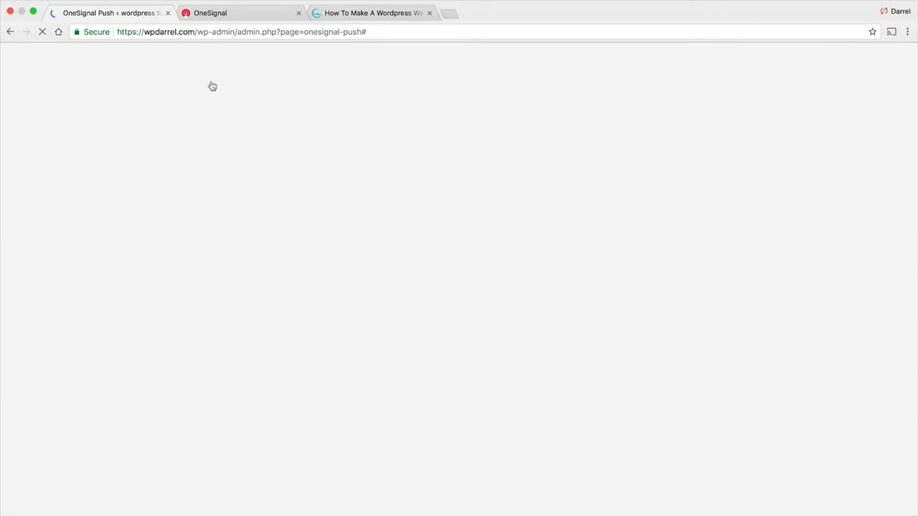
pyautogui.click(211, 15)
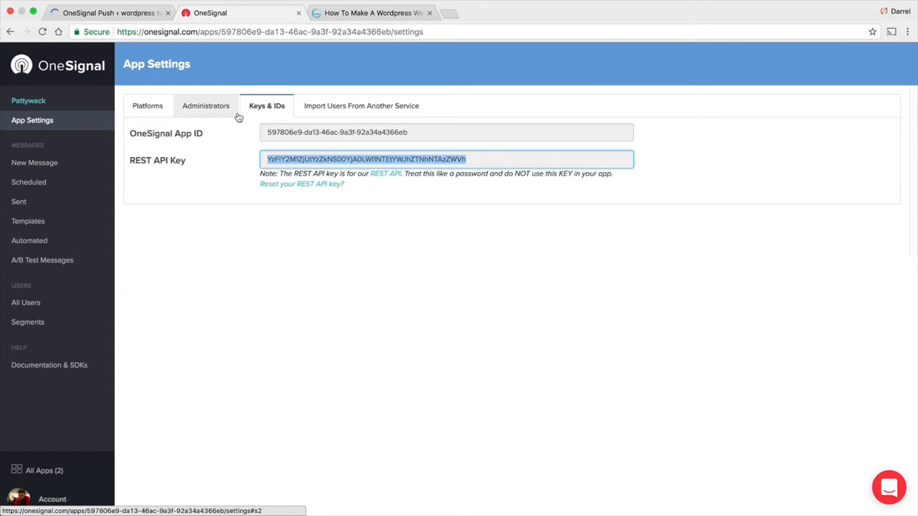
pyautogui.click(148, 107)
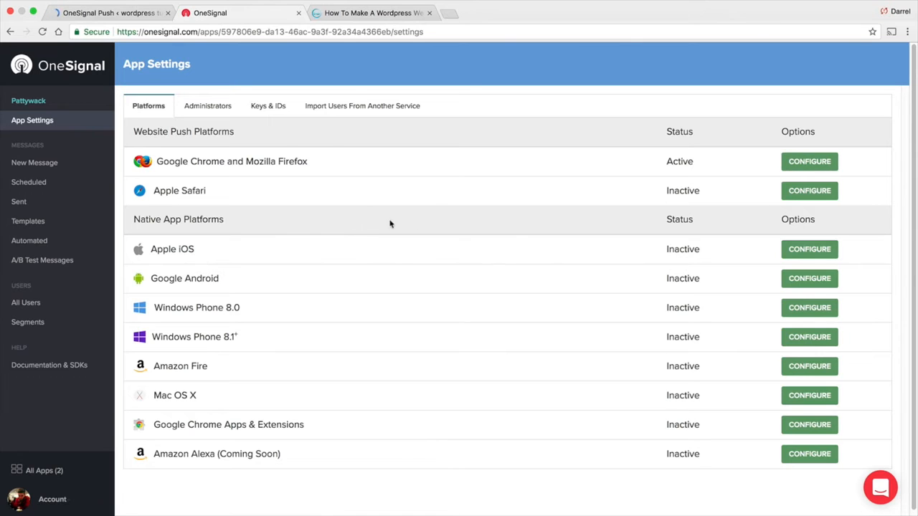
pyautogui.click(805, 193)
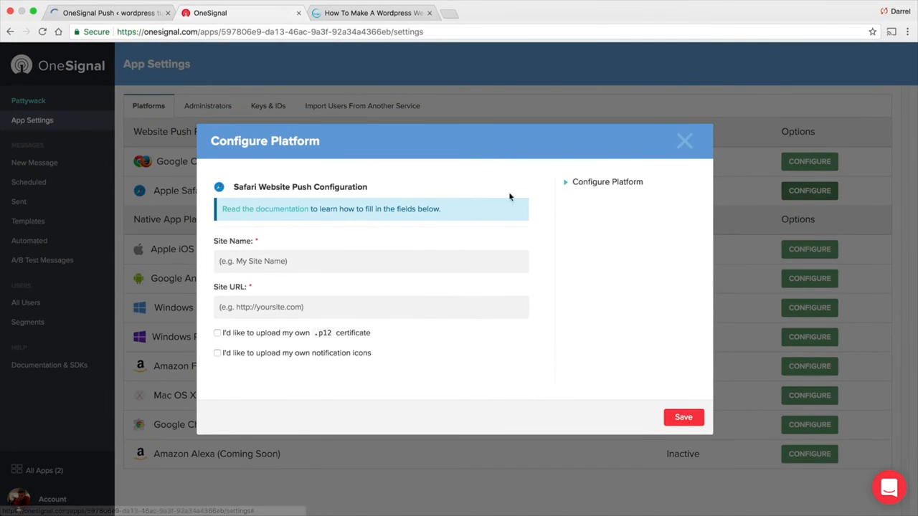
pyautogui.click(320, 263)
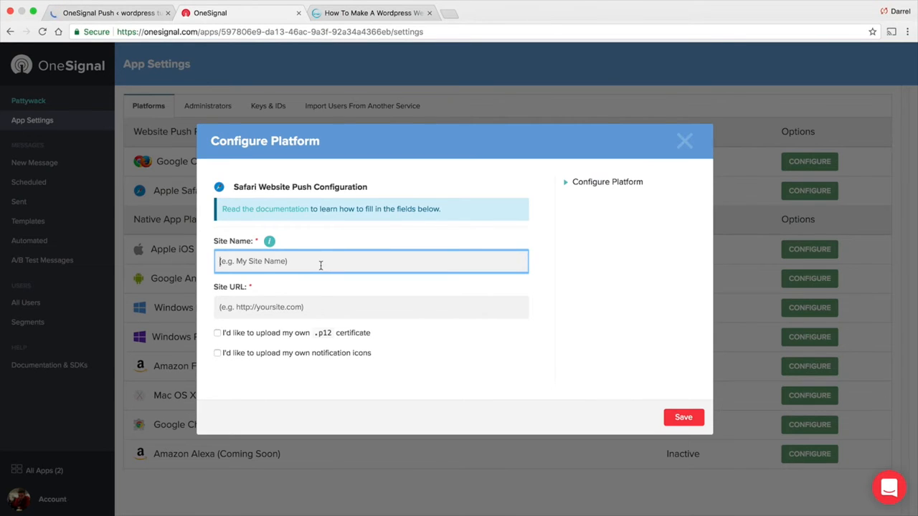
pyautogui.write('wpDarrel')
pyautogui.press('Tab')
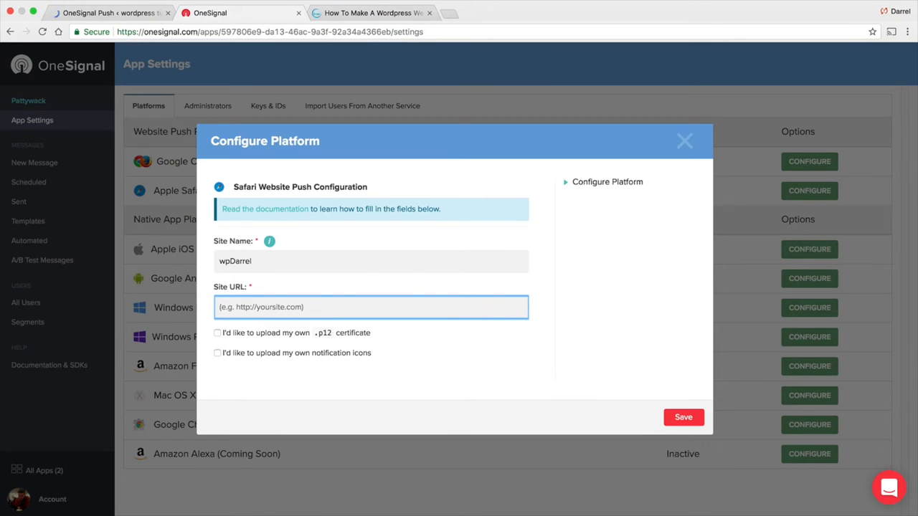
pyautogui.write('http://www.darr')
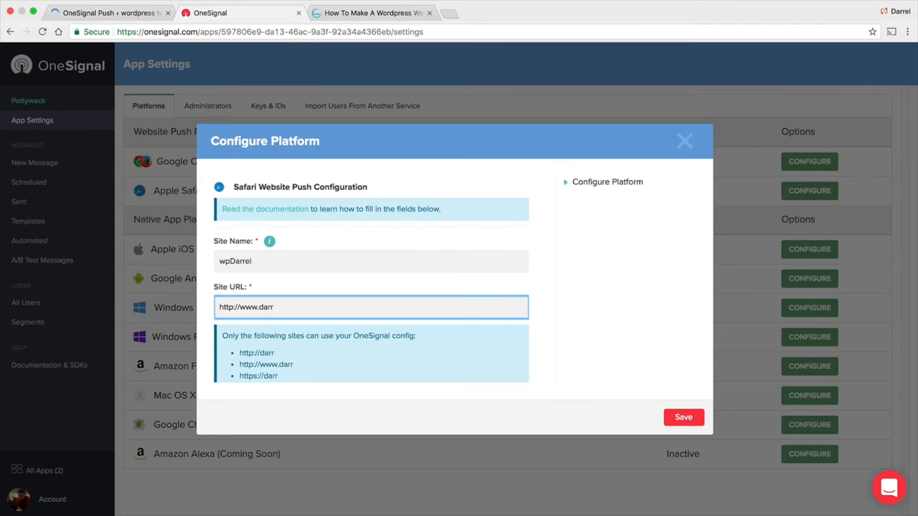
pyautogui.press('BackSpace')
pyautogui.press('BackSpace')
pyautogui.press('BackSpace')
pyautogui.press('BackSpace')
pyautogui.write('wpdarrelwi')
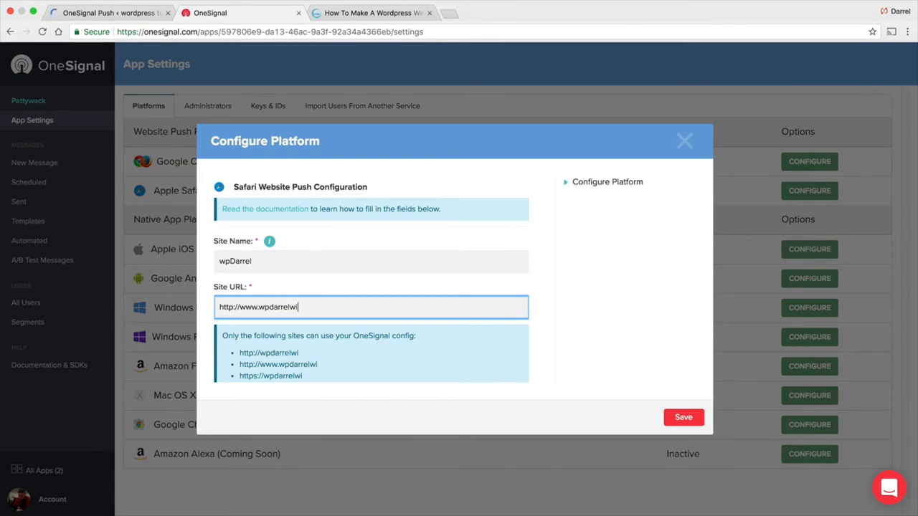
pyautogui.press('BackSpace')
pyautogui.press('BackSpace')
pyautogui.write('.com')
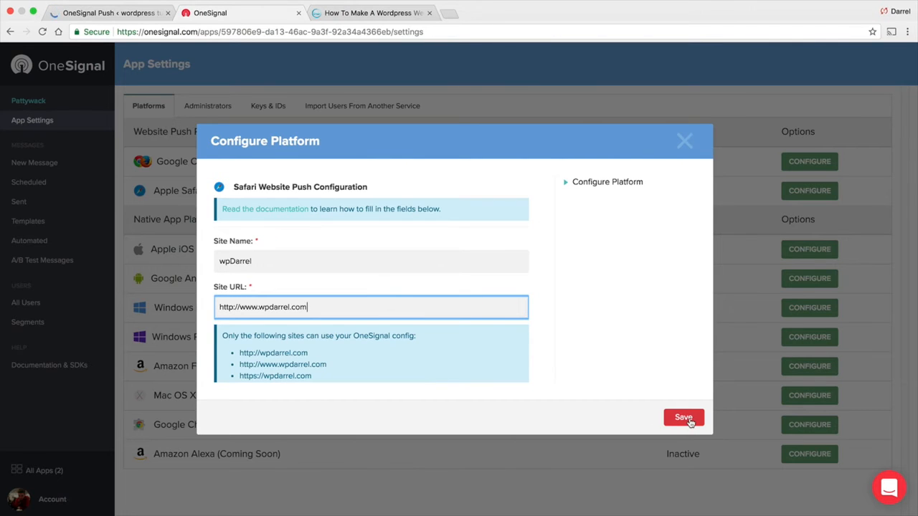
# Allow uploading custom notification icons and save the Safari configuration
pyautogui.scroll(-3, 538, 303)
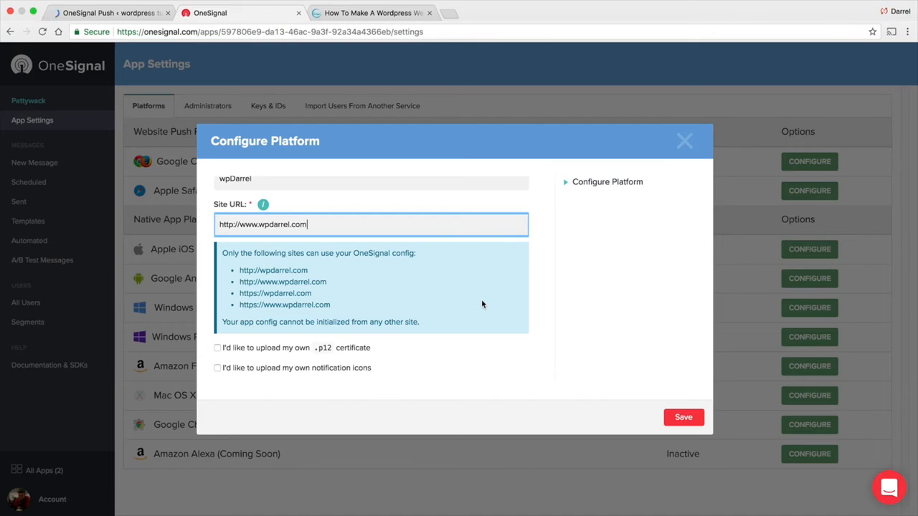
pyautogui.click(383, 368)
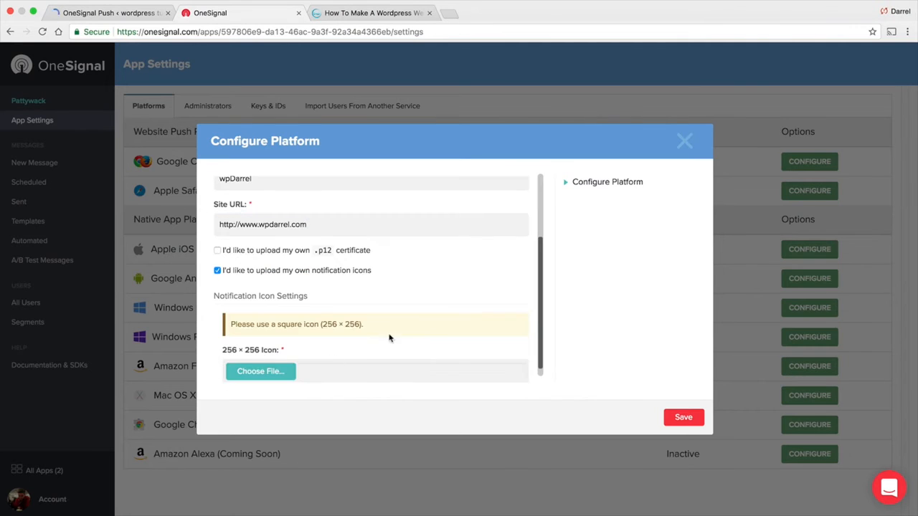
pyautogui.scroll(-1, 391, 337)
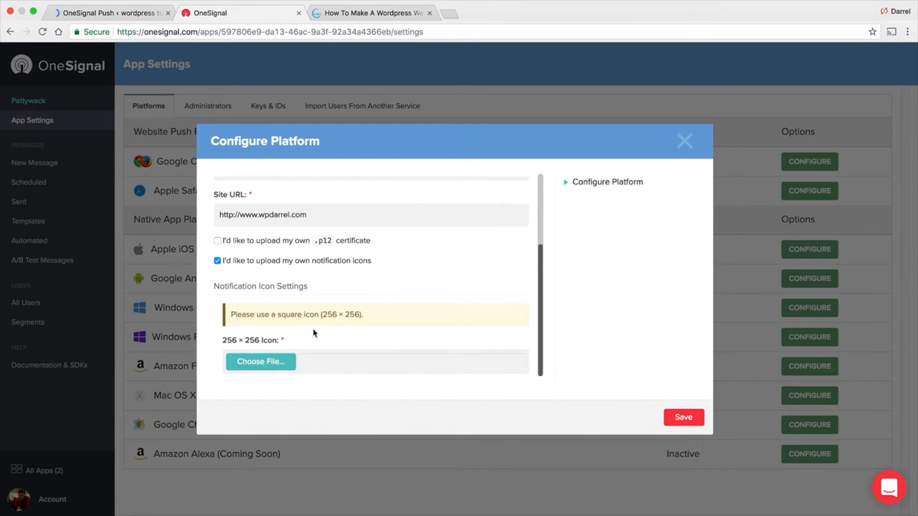
pyautogui.click(684, 418)
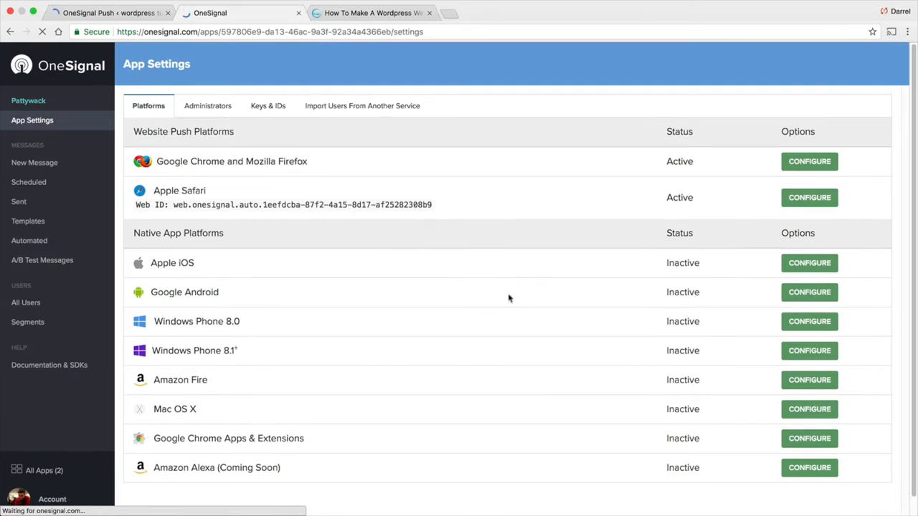
# Copy the new Safari Web ID from OneSignal and paste it over the old ID in WordPress
pyautogui.moveTo(433, 207); pyautogui.dragTo(173, 203)
pyautogui.rightClick(173, 204)
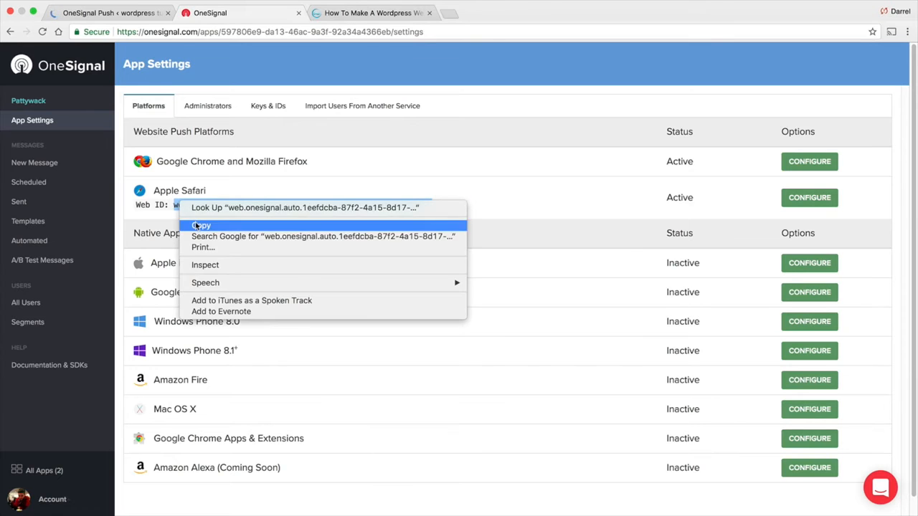
pyautogui.click(198, 225)
pyautogui.click(111, 15)
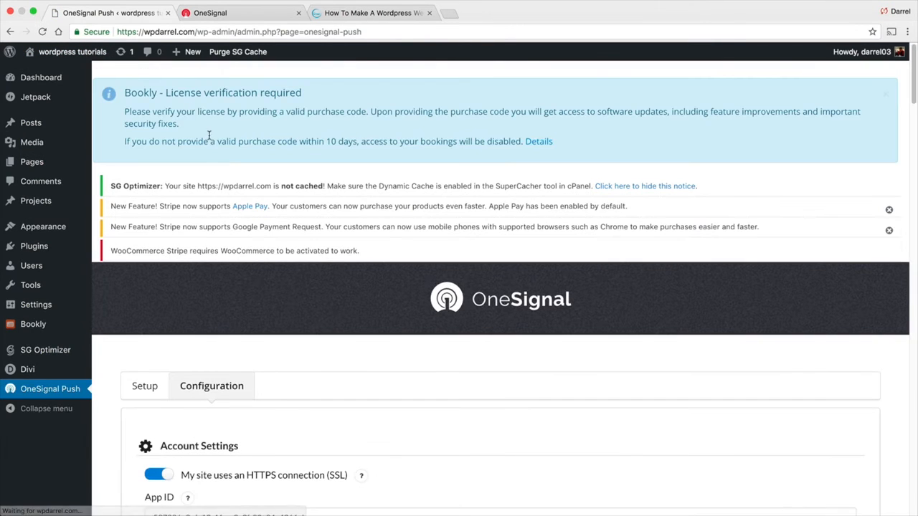
pyautogui.scroll(-5, 246, 231)
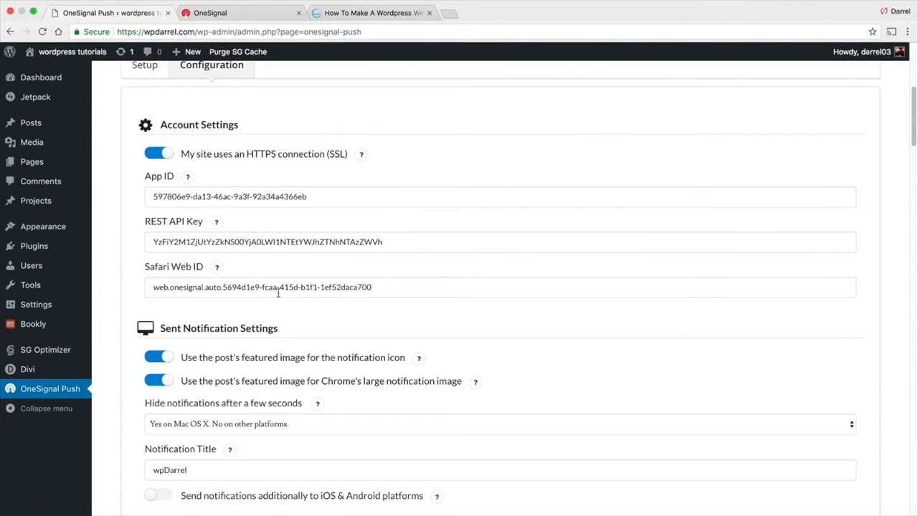
pyautogui.tripleClick(278, 290)
pyautogui.rightClick(266, 288)
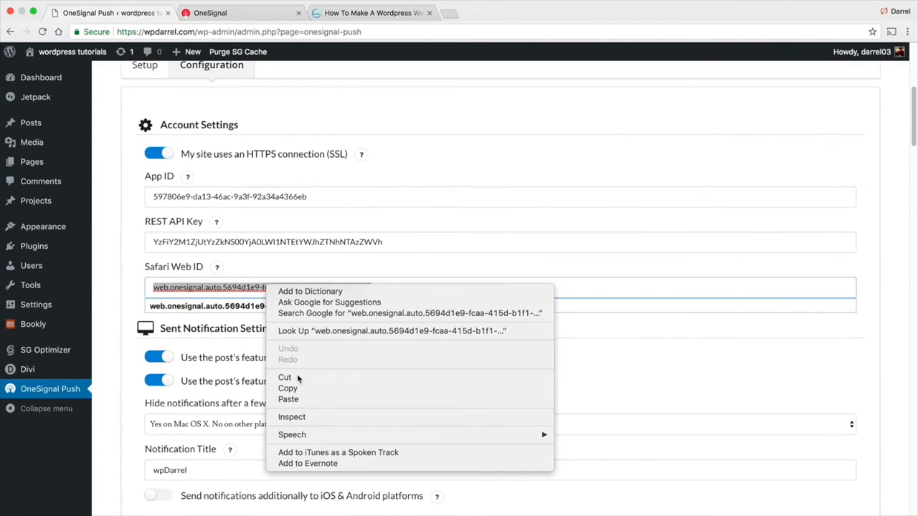
pyautogui.click(288, 399)
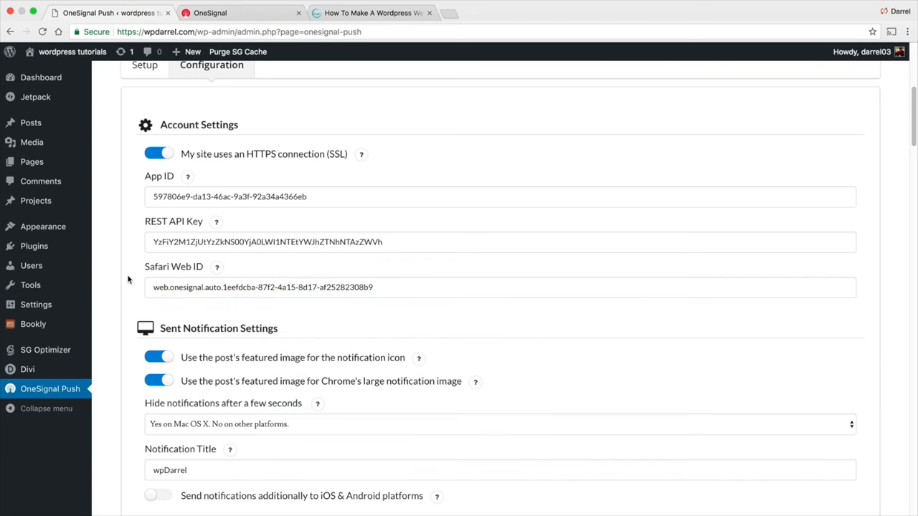
# Save the OneSignal Push plugin settings
pyautogui.scroll(-5, 128, 280)
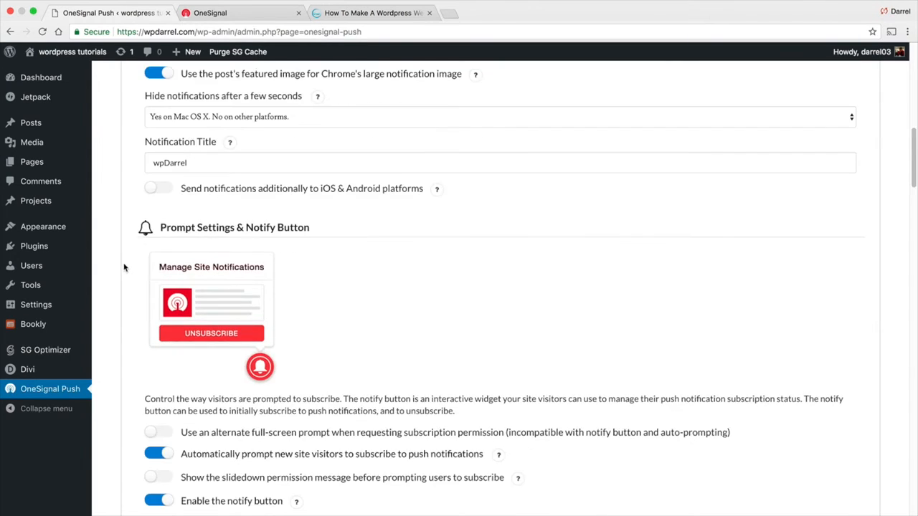
pyautogui.scroll(-5, 123, 268)
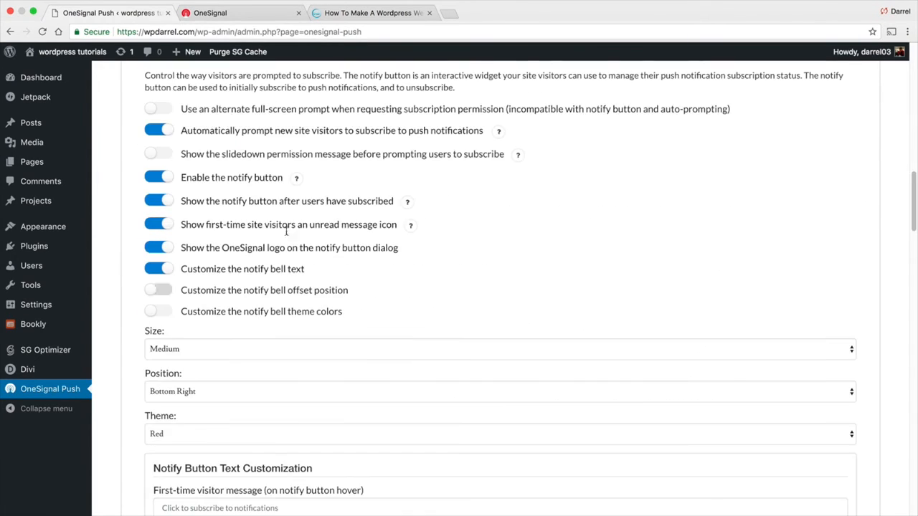
pyautogui.scroll(-3, 164, 420)
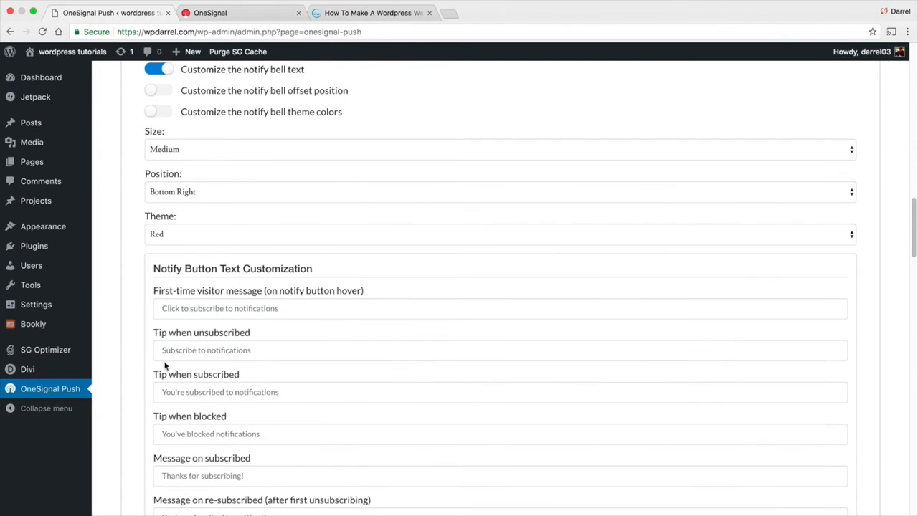
pyautogui.scroll(-9, 159, 357)
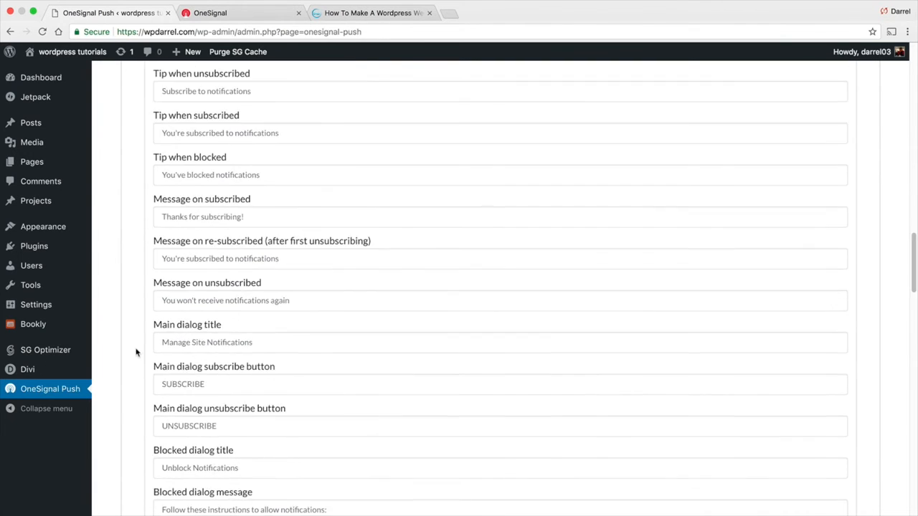
pyautogui.scroll(-3, 135, 352)
pyautogui.scroll(-15, 132, 350)
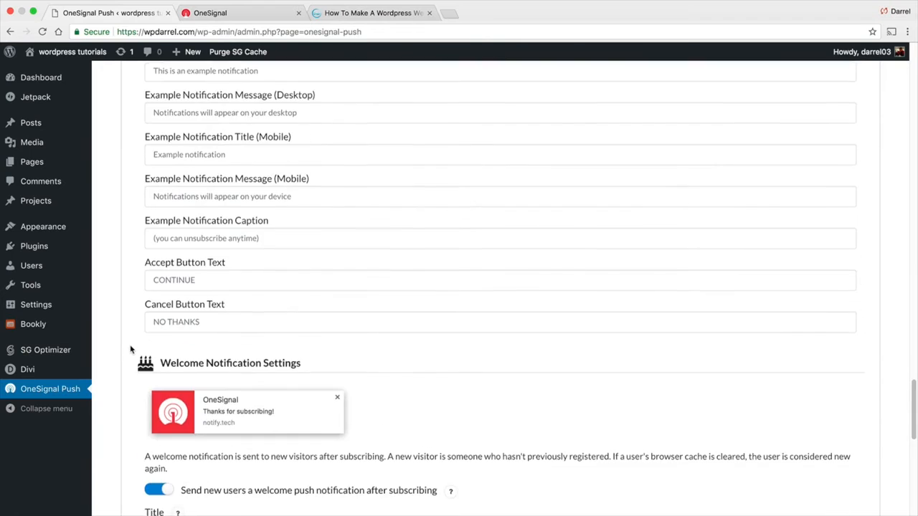
pyautogui.click(161, 424)
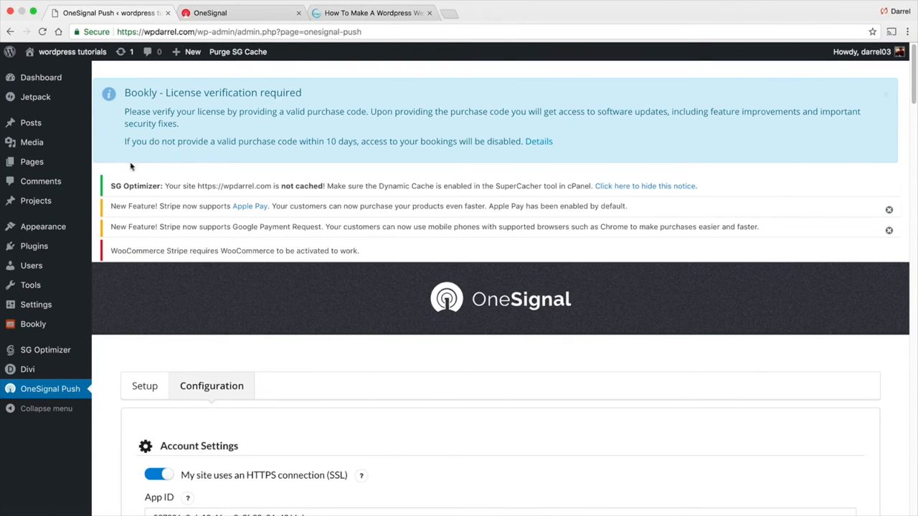
# Visit the site and start a new post from the admin bar's New > Post menu
pyautogui.click(66, 72)
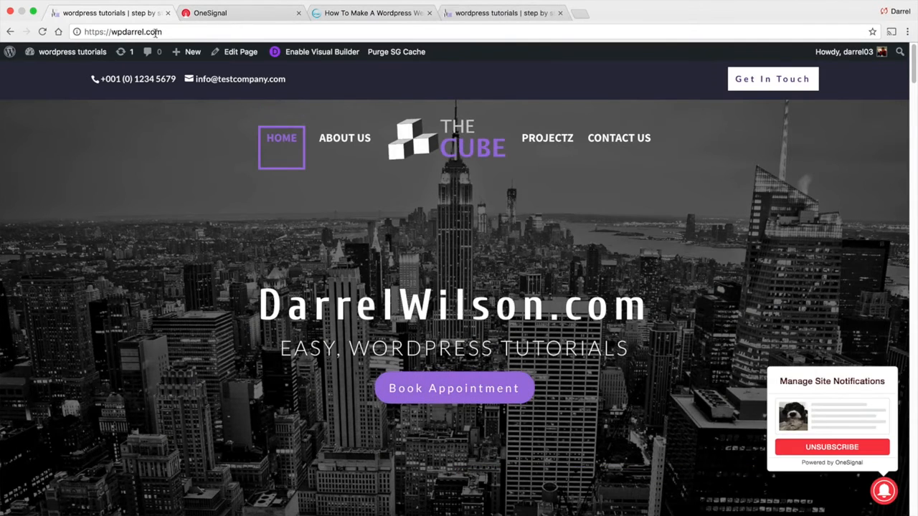
pyautogui.moveTo(195, 54)
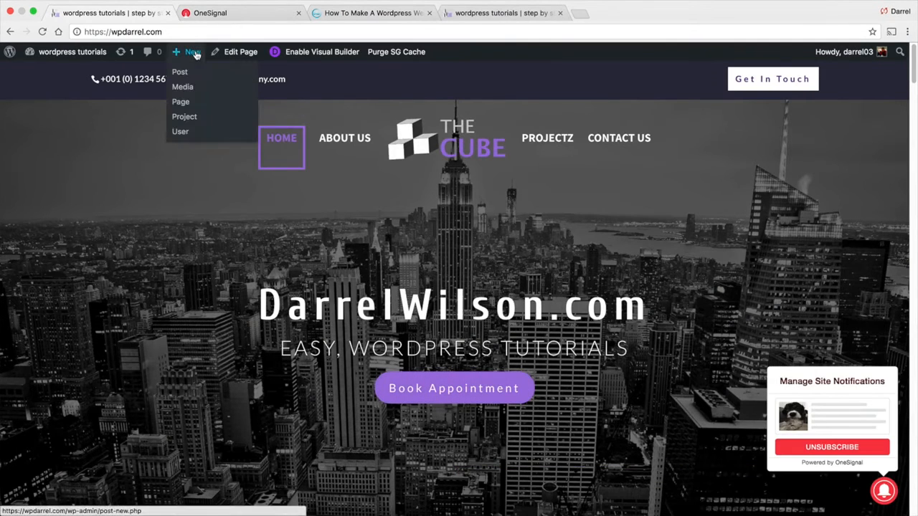
pyautogui.click(196, 78)
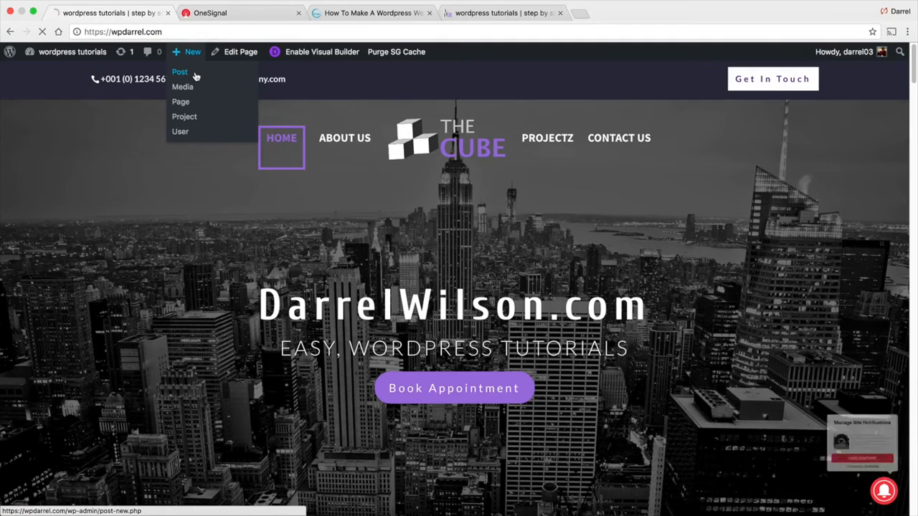
pyautogui.scroll(-3, 209, 214)
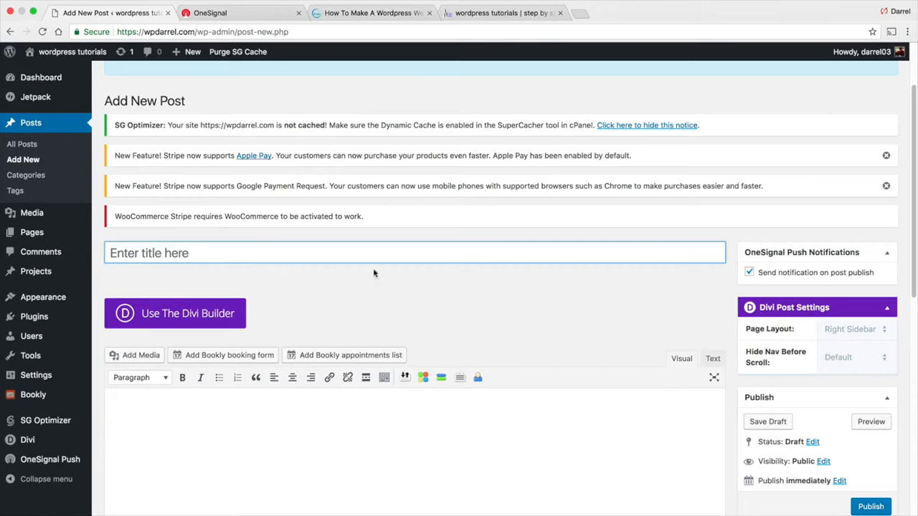
pyautogui.click(49, 460)
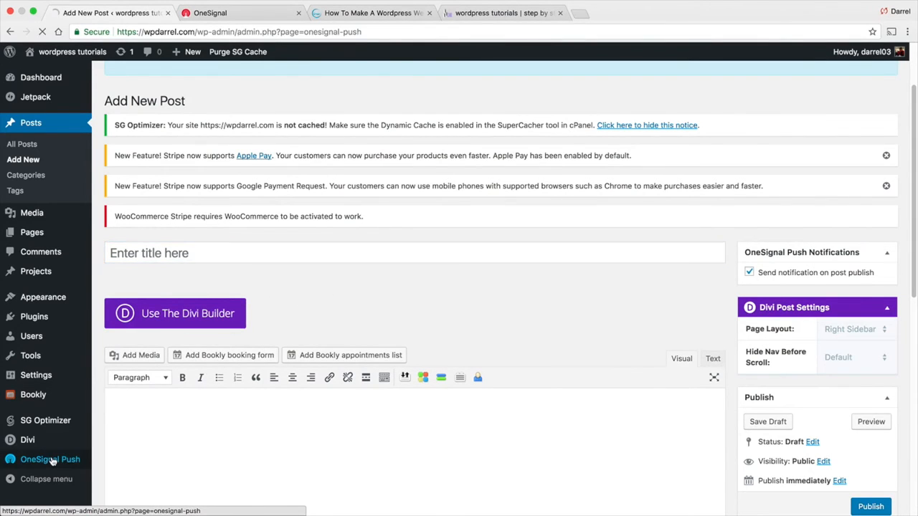
# Toggle 'Send notifications additionally to iOS & Android platforms' off and back on, leaving it enabled
pyautogui.scroll(-3, 115, 347)
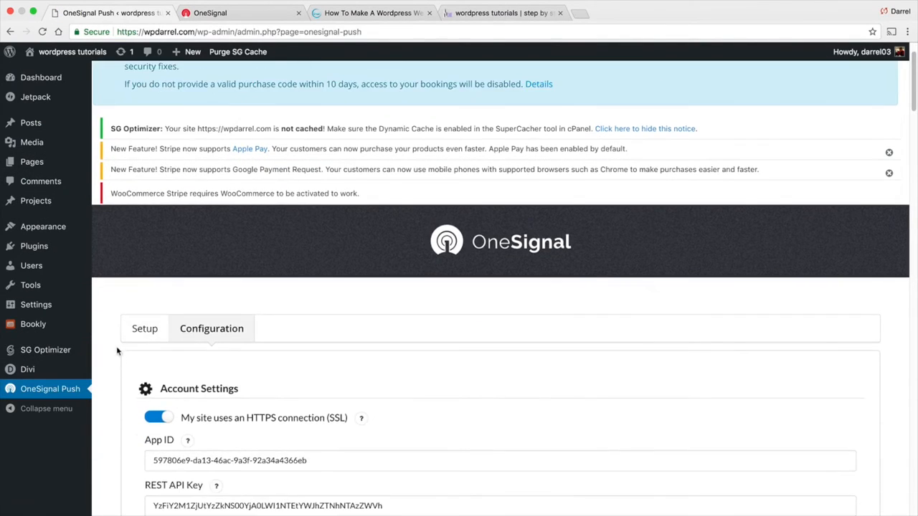
pyautogui.scroll(-6, 115, 346)
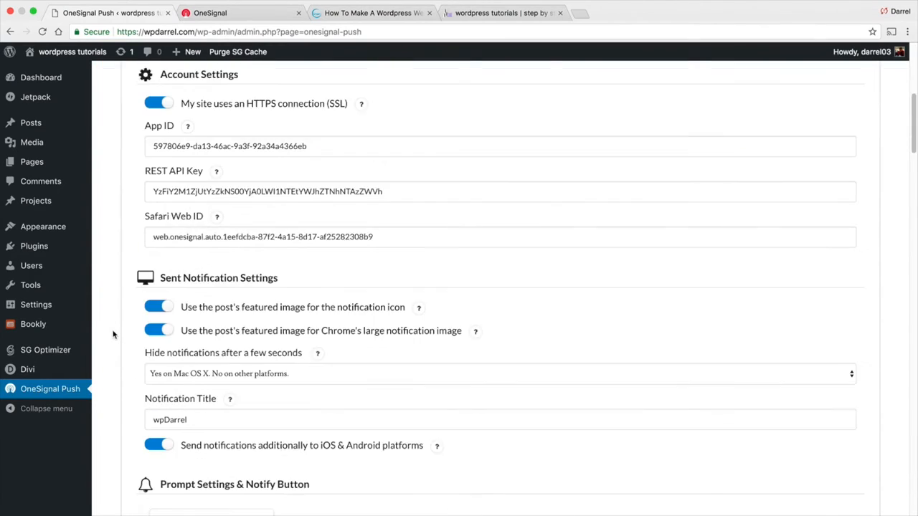
pyautogui.scroll(-1, 113, 334)
pyautogui.click(162, 396)
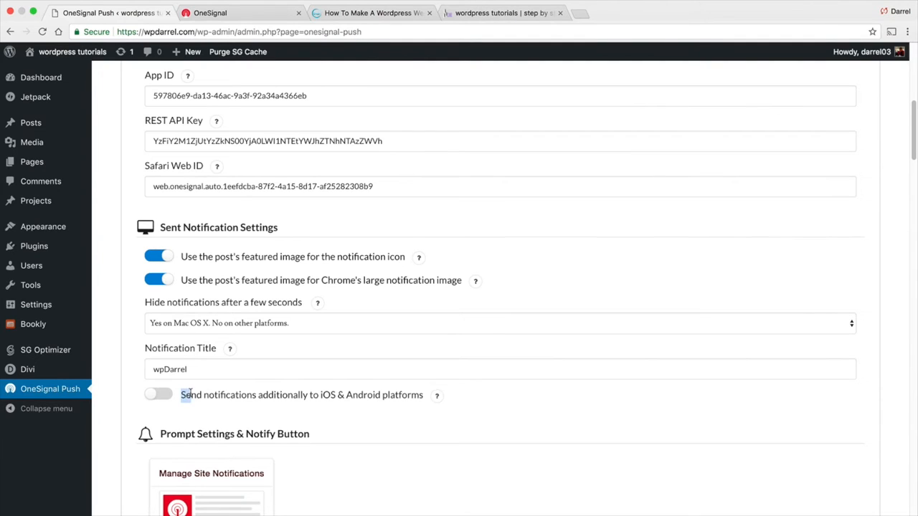
pyautogui.moveTo(190, 394); pyautogui.dragTo(405, 395)
pyautogui.click(325, 395)
pyautogui.click(152, 395)
pyautogui.scroll(-5, 123, 388)
pyautogui.scroll(-1, 145, 240)
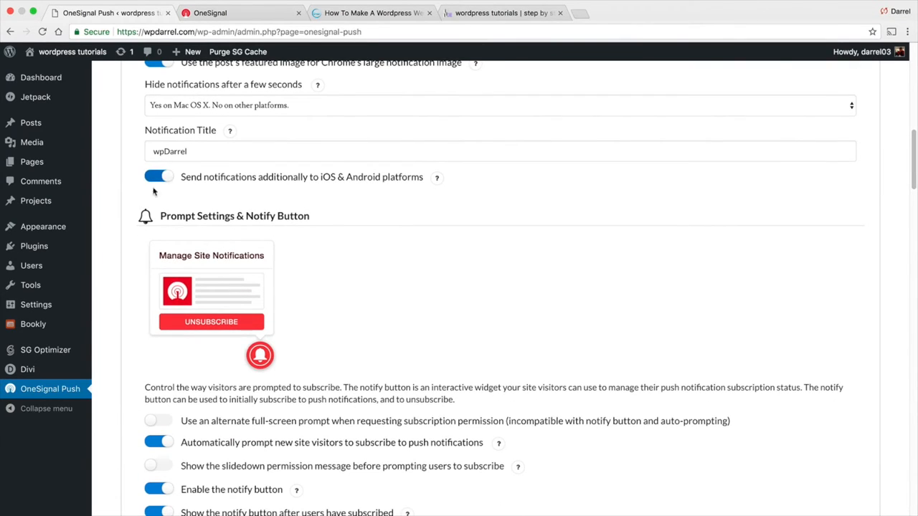
pyautogui.scroll(-20, 113, 228)
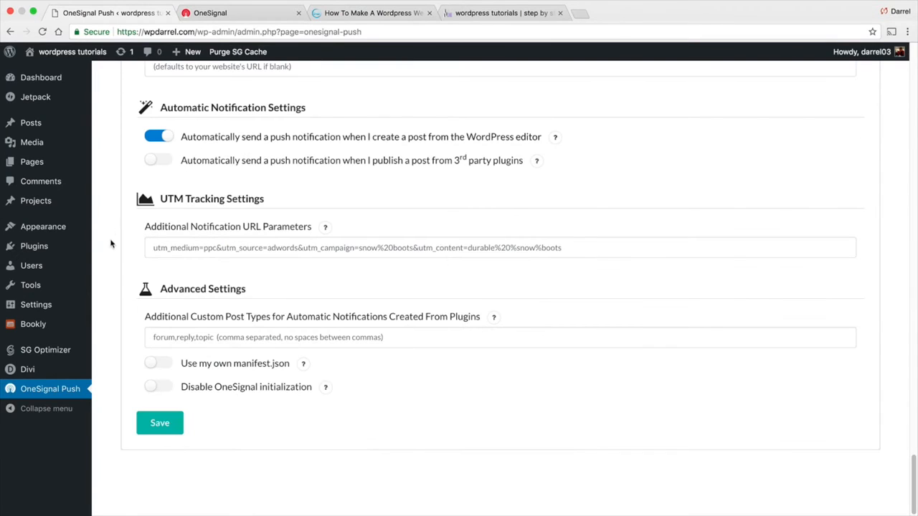
# Save the OneSignal Push settings with iOS & Android sending enabled
pyautogui.click(169, 415)
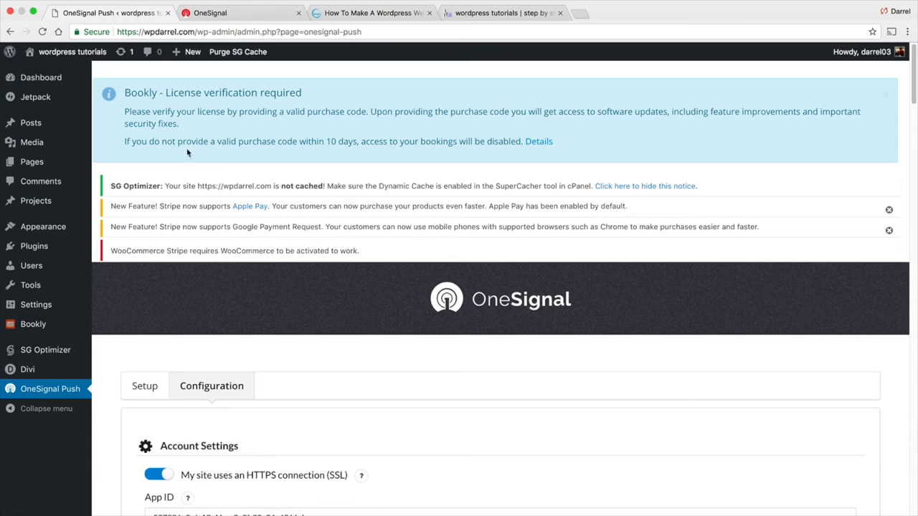
# Start a new post titled 'Pattywack' with body 'is amazing!' and open the media library
pyautogui.moveTo(72, 53)
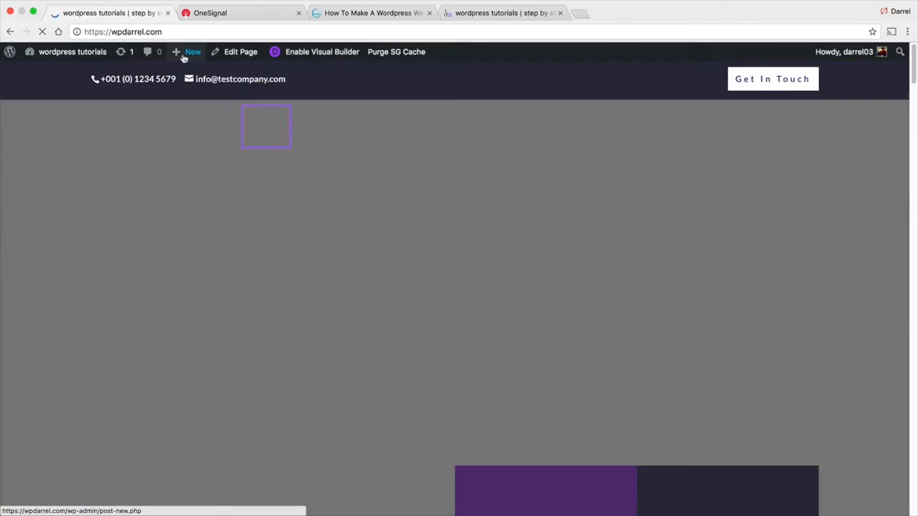
pyautogui.moveTo(185, 52)
pyautogui.click(186, 74)
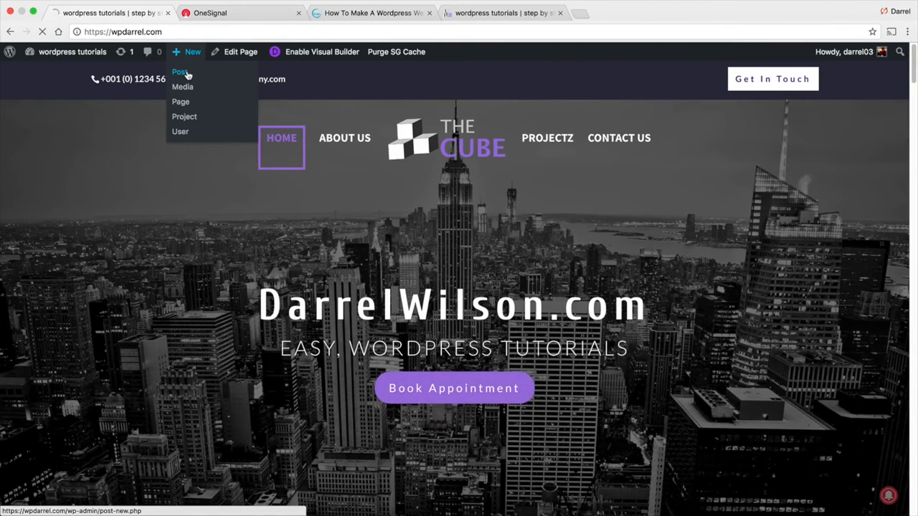
pyautogui.scroll(-1, 260, 307)
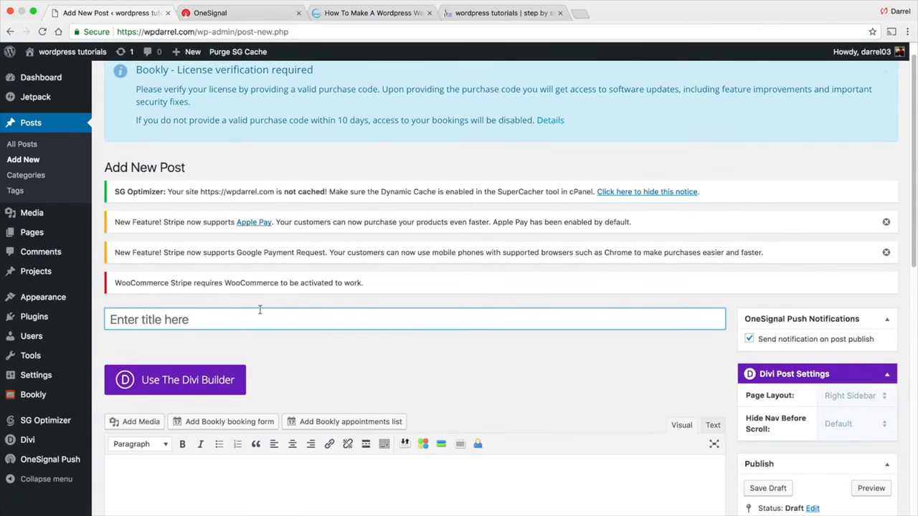
pyautogui.write('Pattyk')
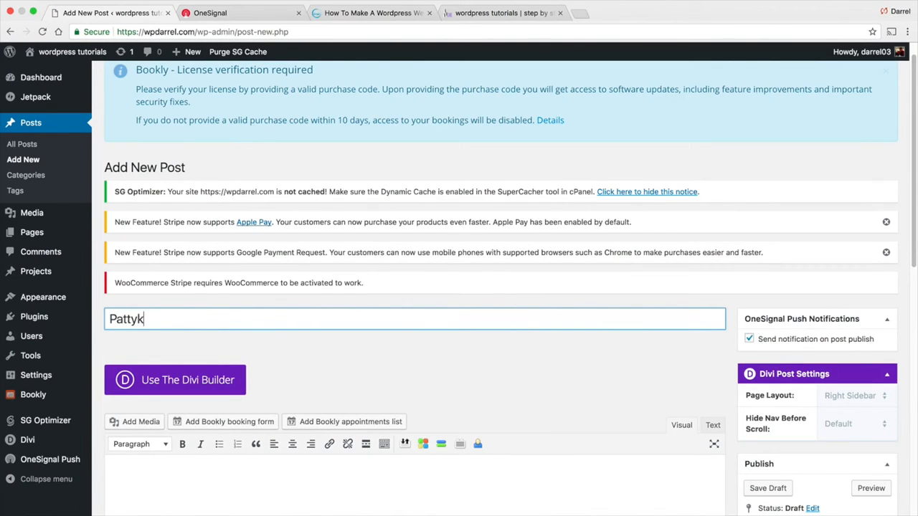
pyautogui.scroll(-3, 254, 370)
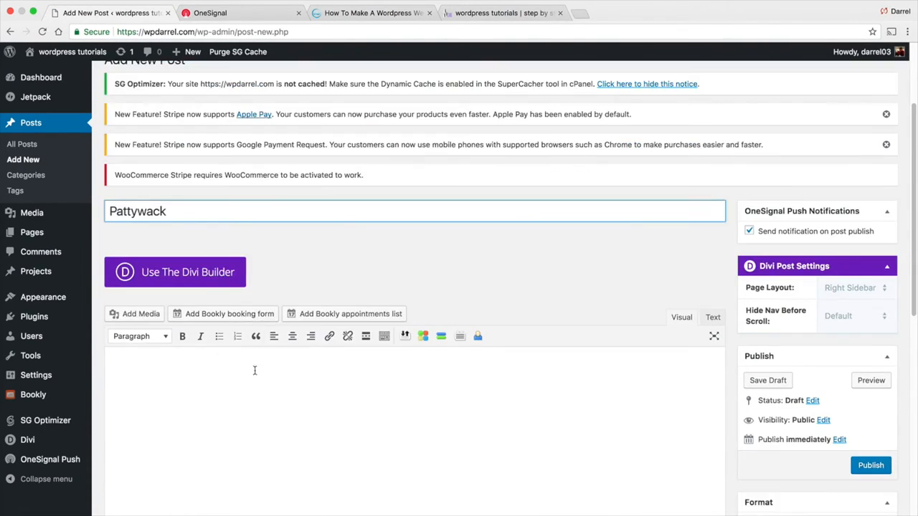
pyautogui.click(254, 371)
pyautogui.write('is amazing!')
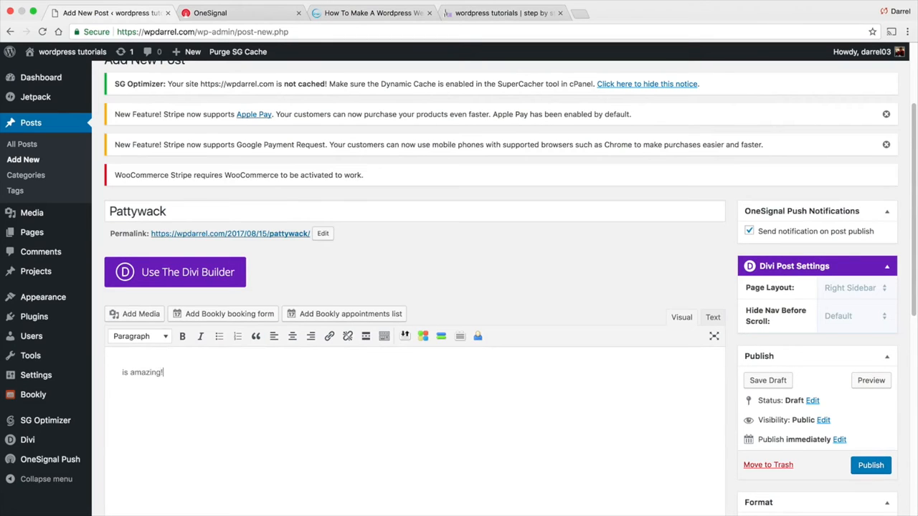
pyautogui.click(136, 314)
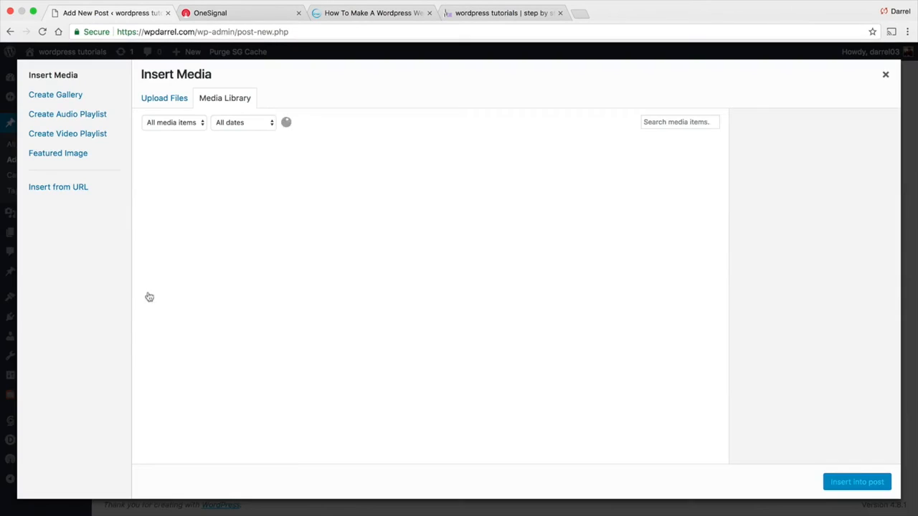
# Insert the dog photo and move it onto its own line below 'is amazing!'
pyautogui.click(192, 175)
pyautogui.click(857, 481)
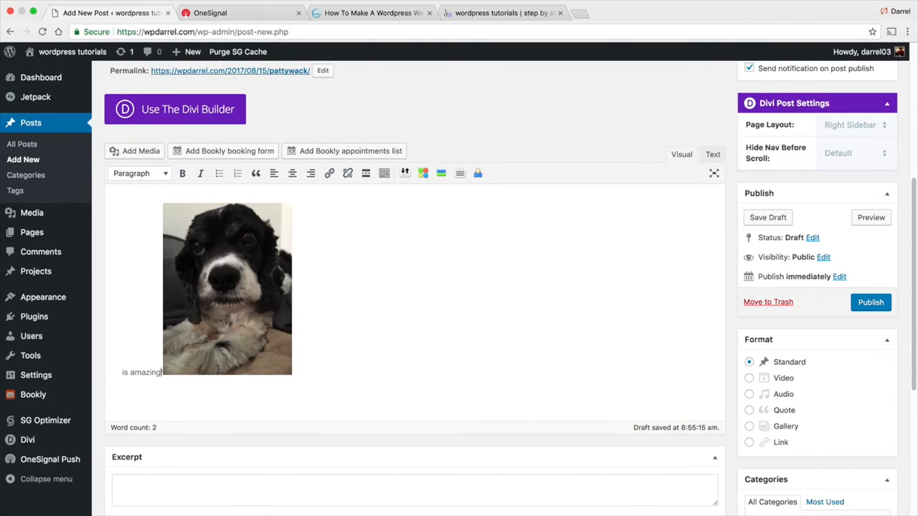
pyautogui.press('Return')
pyautogui.scroll(3, 643, 246)
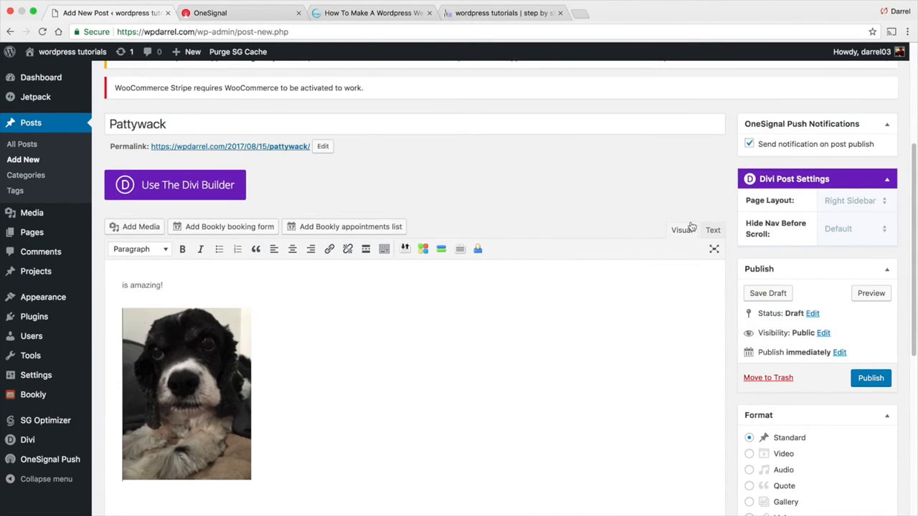
pyautogui.scroll(1, 690, 224)
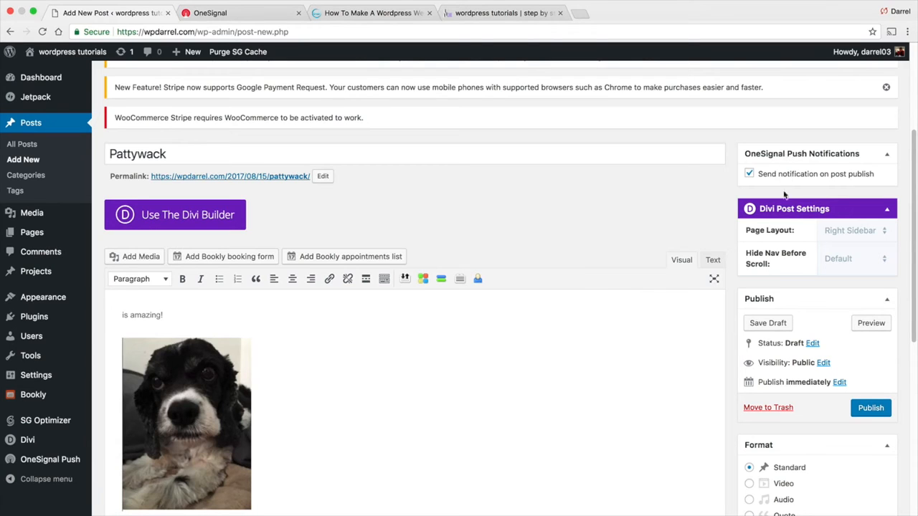
# Publish the Pattywack post and open it live from the Chrome push notification
pyautogui.click(871, 409)
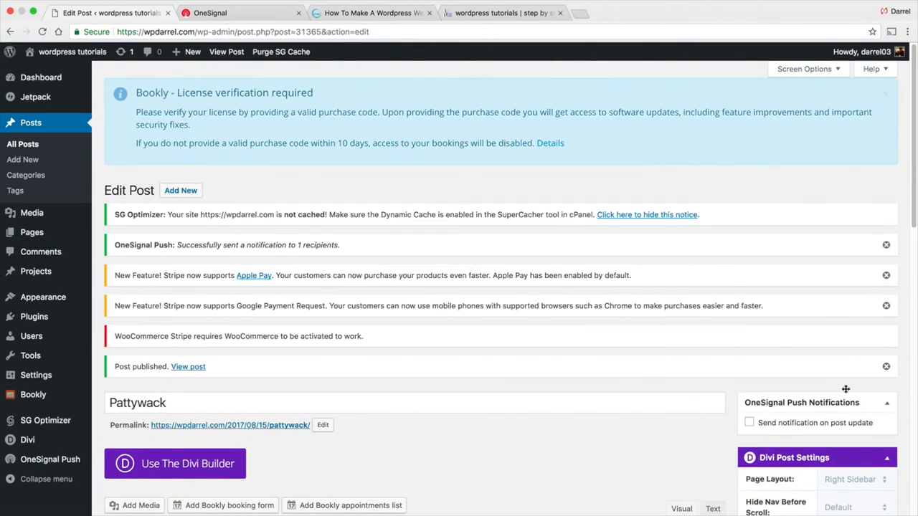
pyautogui.moveTo(93, 54)
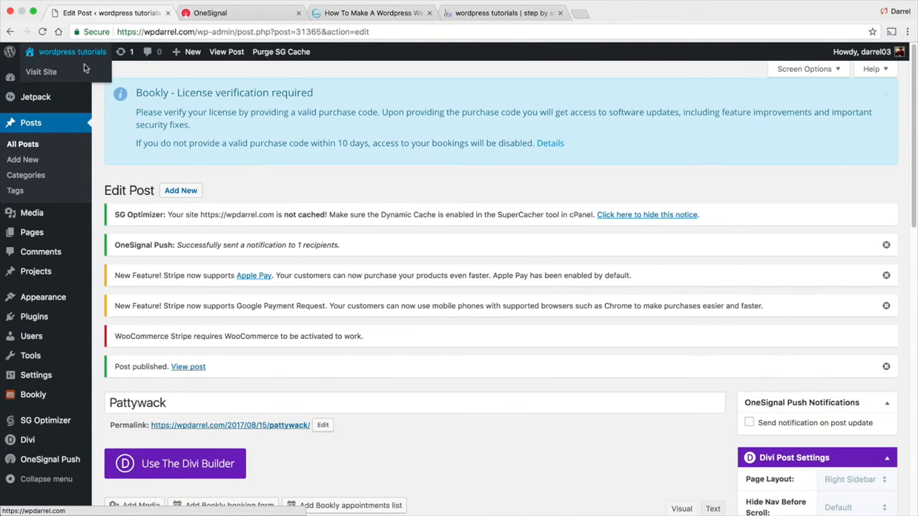
pyautogui.click(81, 72)
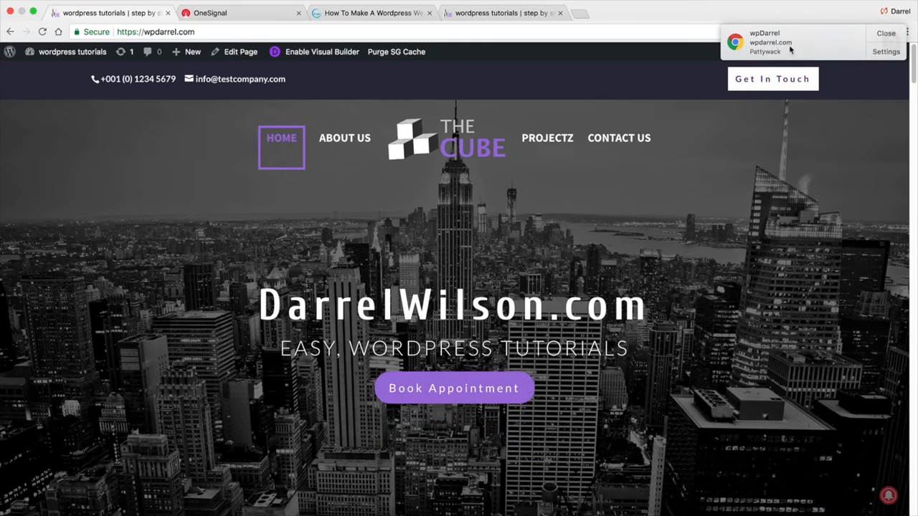
pyautogui.click(791, 47)
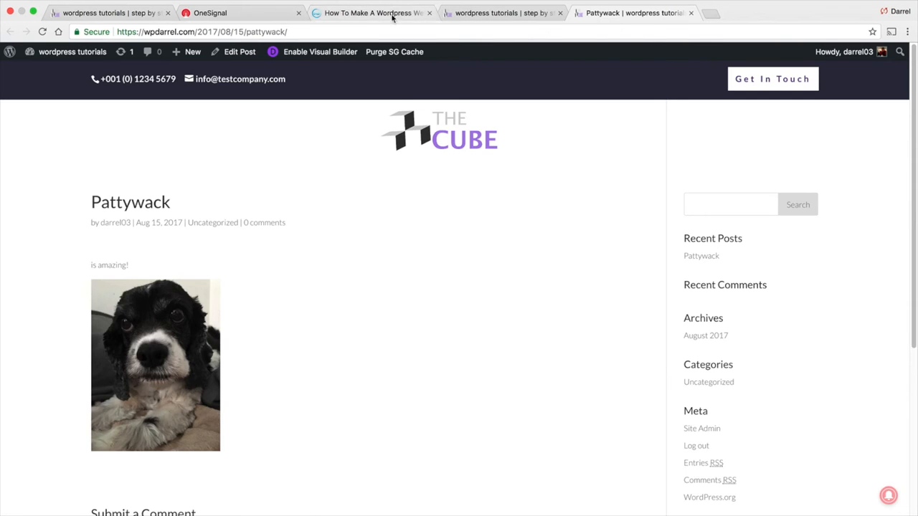
# Log in to OneSignal with the account email and password, then return to the site tab
pyautogui.click(246, 14)
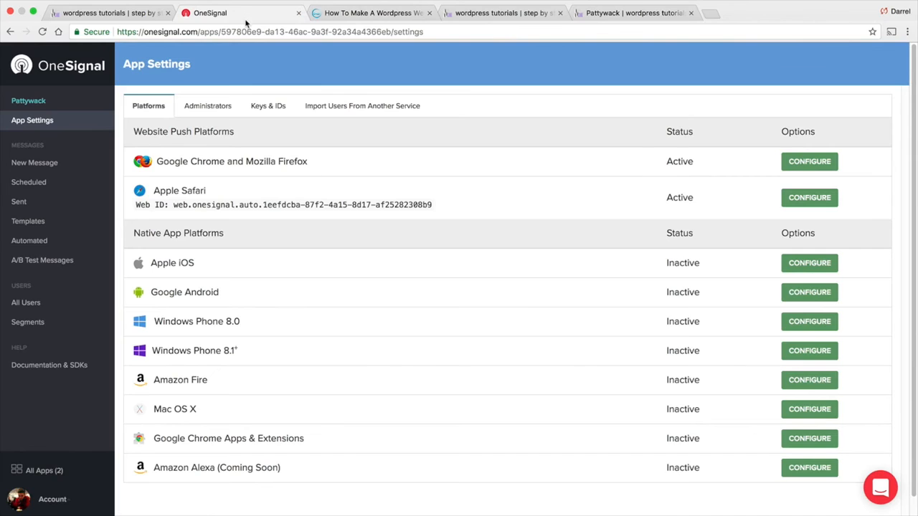
pyautogui.click(40, 113)
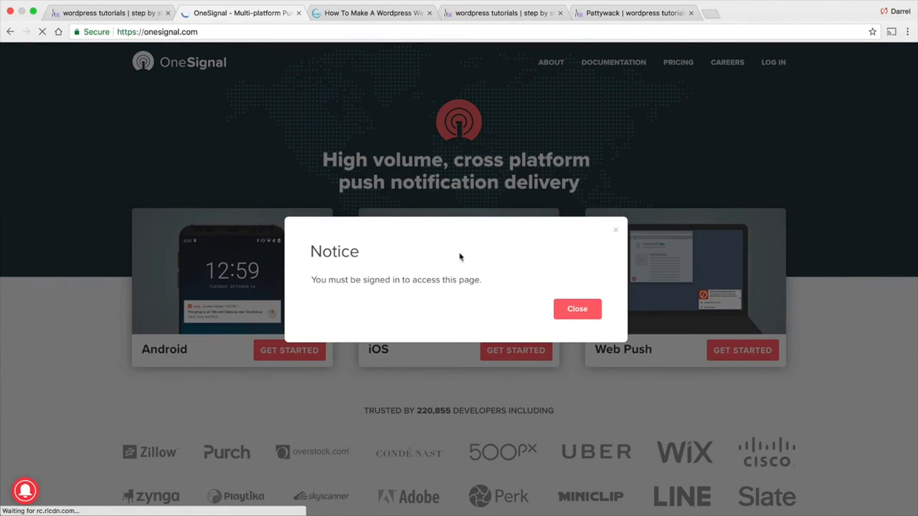
pyautogui.click(578, 303)
pyautogui.click(773, 63)
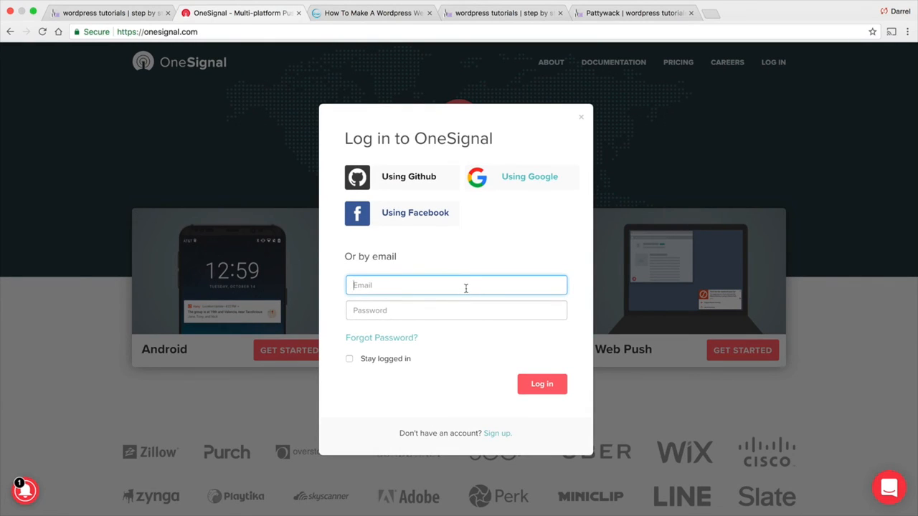
pyautogui.press('Tab')
pyautogui.write('********')
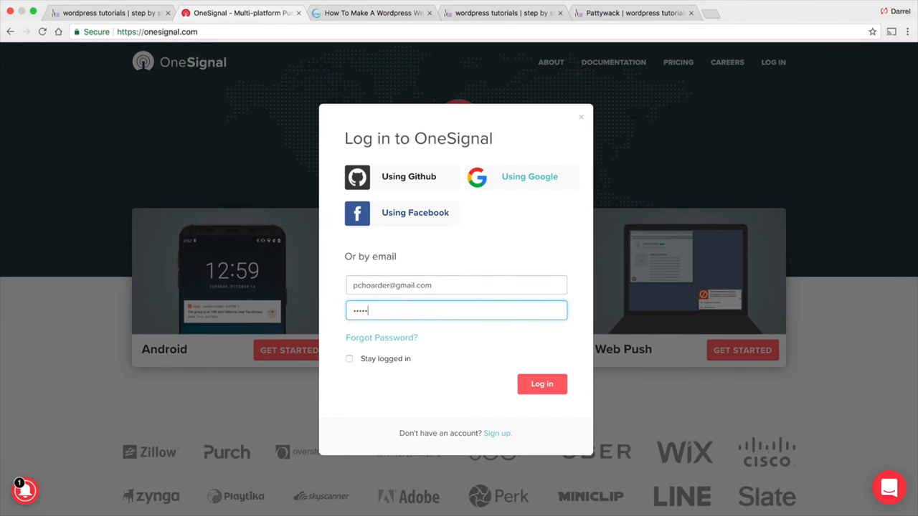
pyautogui.press('Return')
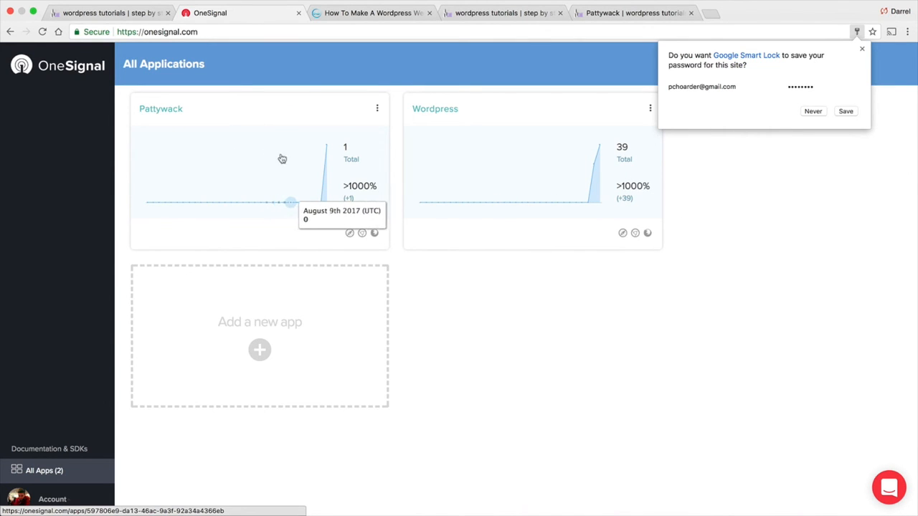
pyautogui.click(118, 13)
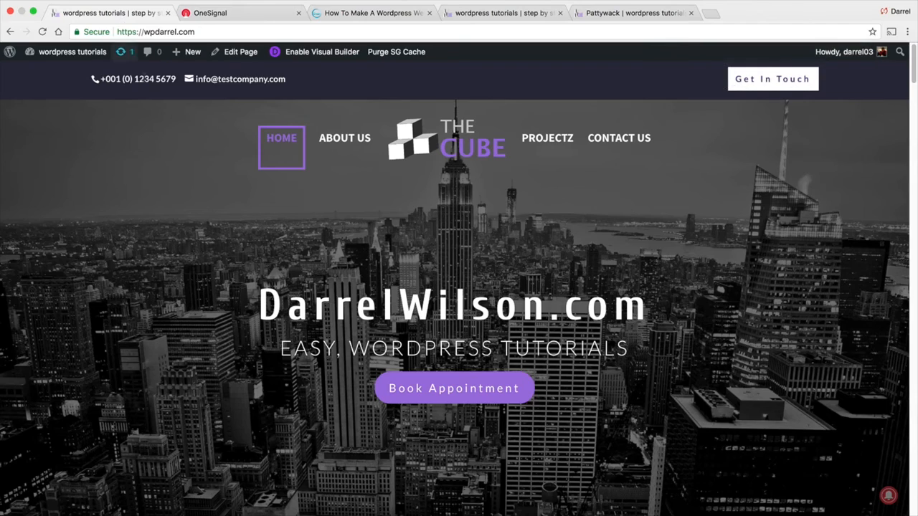
pyautogui.scroll(-5, 221, 197)
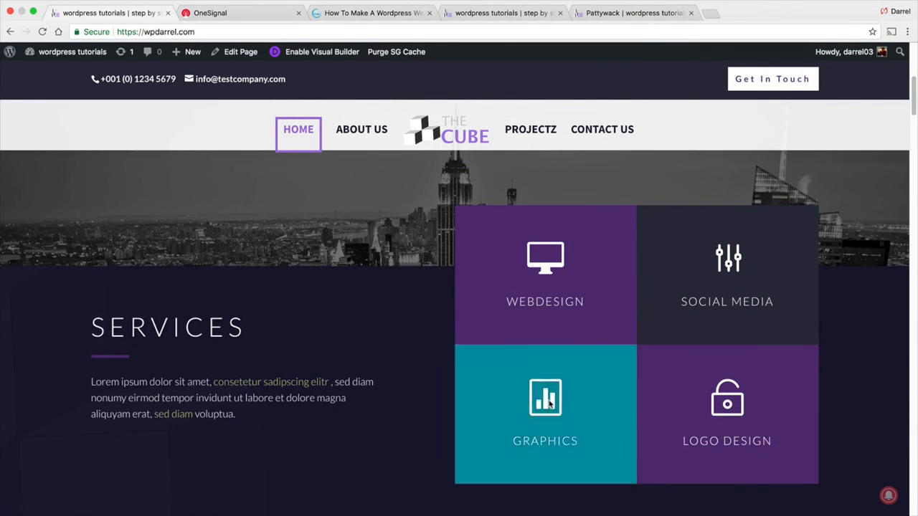
pyautogui.scroll(-3, 367, 337)
pyautogui.scroll(-6, 344, 306)
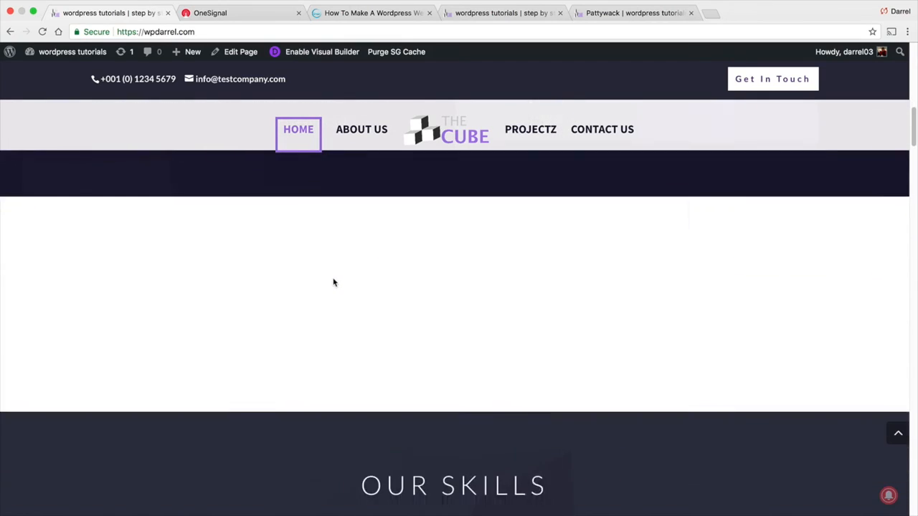
pyautogui.scroll(-5, 308, 262)
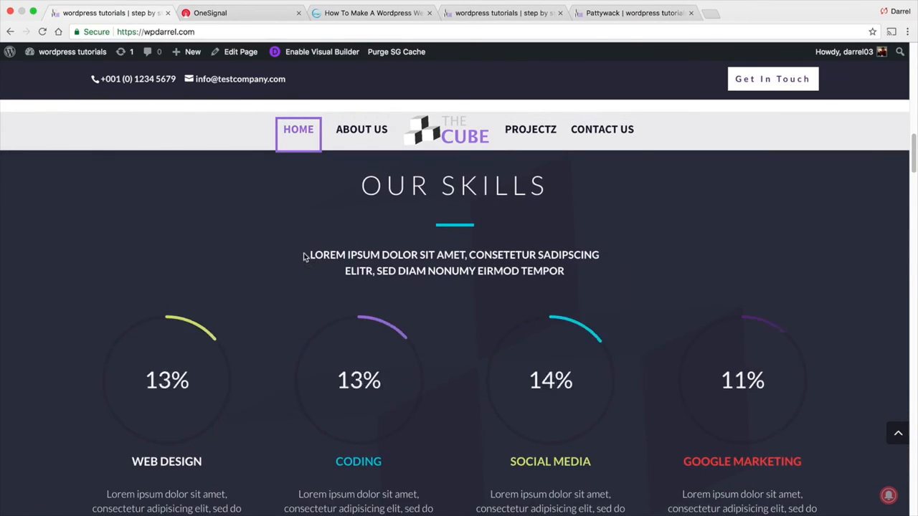
pyautogui.scroll(-5, 302, 256)
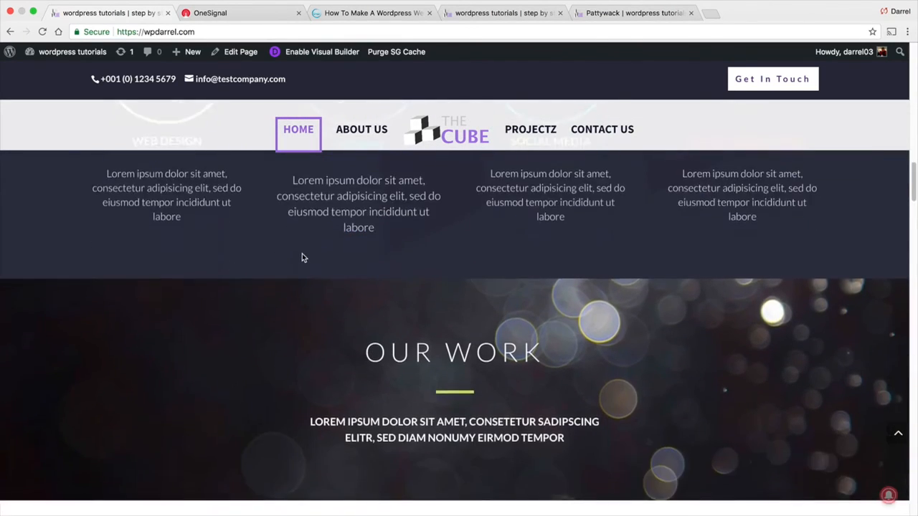
pyautogui.scroll(-10, 302, 256)
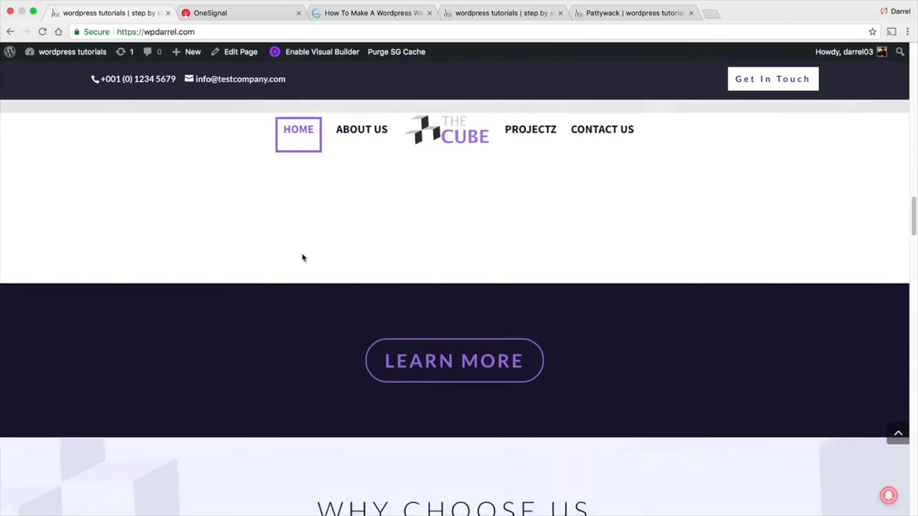
pyautogui.scroll(15, 301, 256)
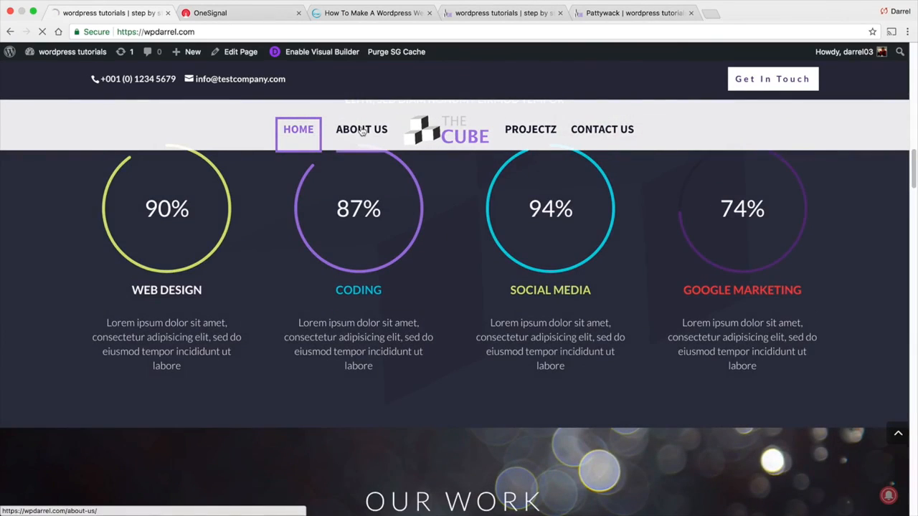
pyautogui.click(361, 130)
pyautogui.scroll(-4, 553, 229)
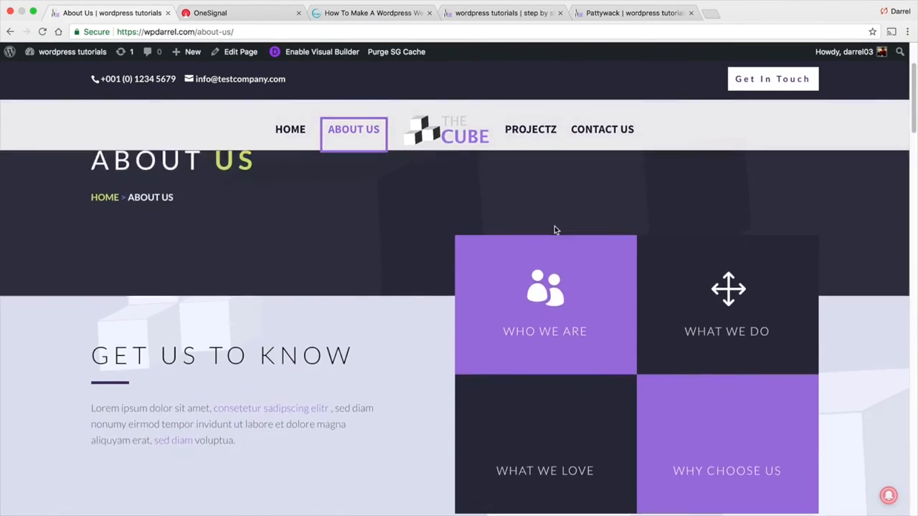
pyautogui.scroll(-8, 779, 400)
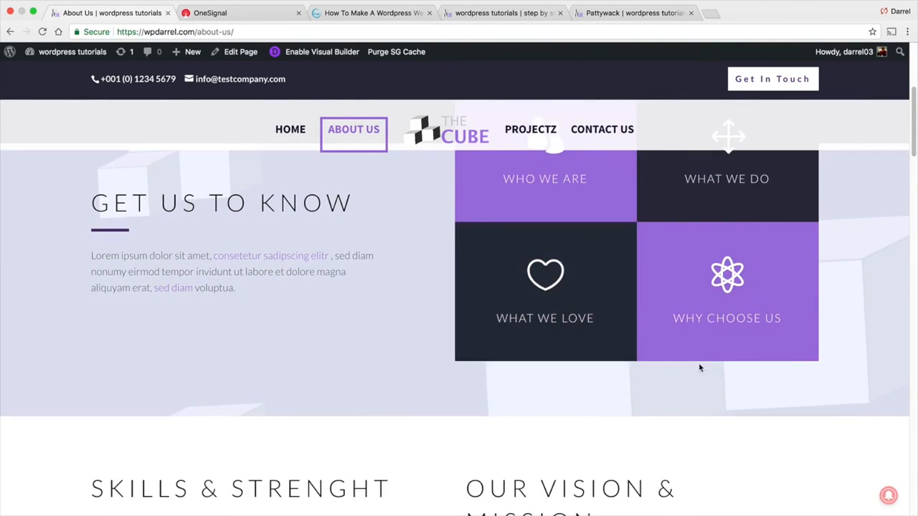
pyautogui.scroll(-10, 663, 331)
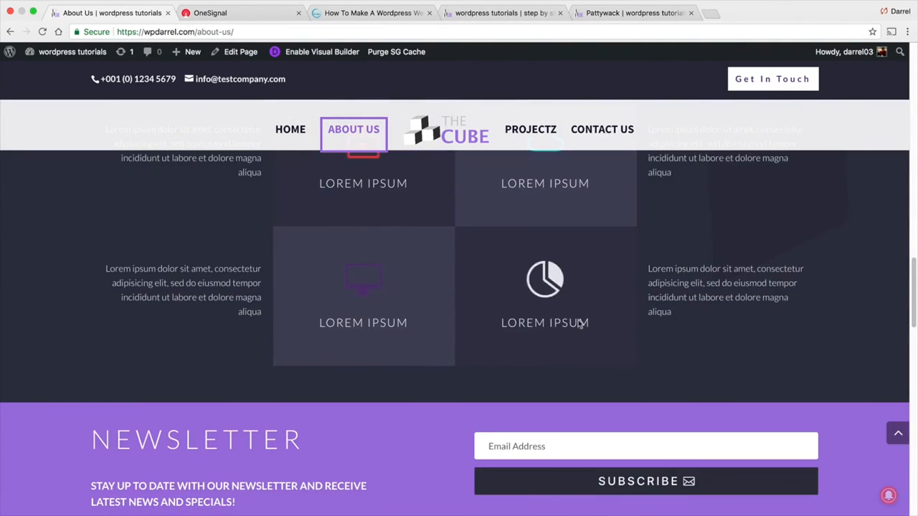
pyautogui.scroll(2, 376, 297)
pyautogui.scroll(11, 501, 277)
pyautogui.scroll(-20, 503, 283)
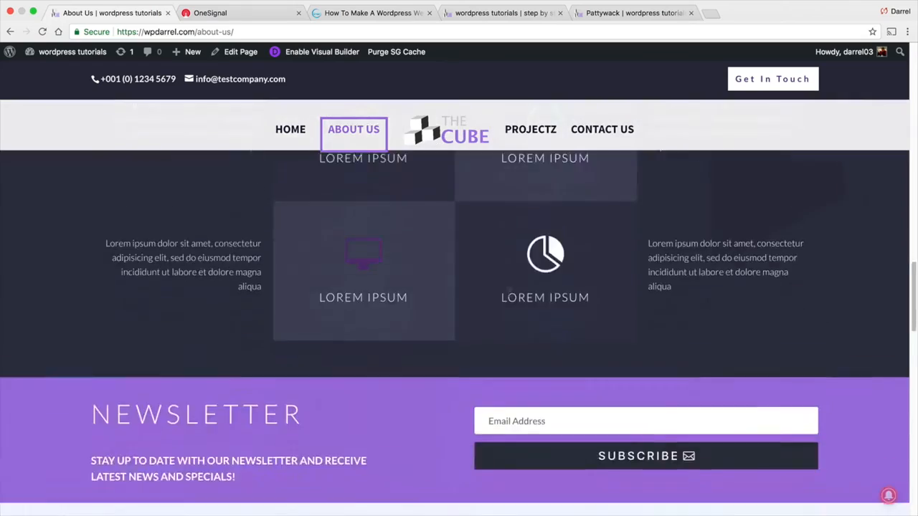
pyautogui.scroll(20, 508, 292)
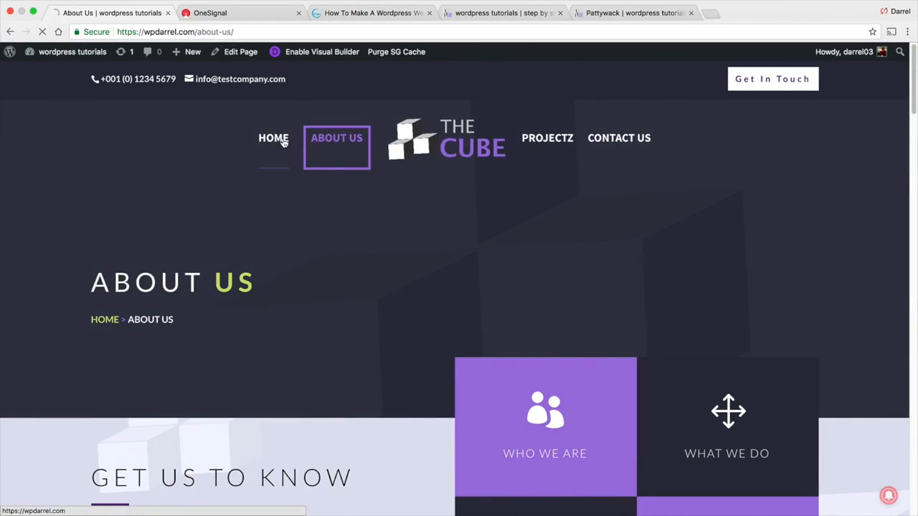
pyautogui.click(281, 141)
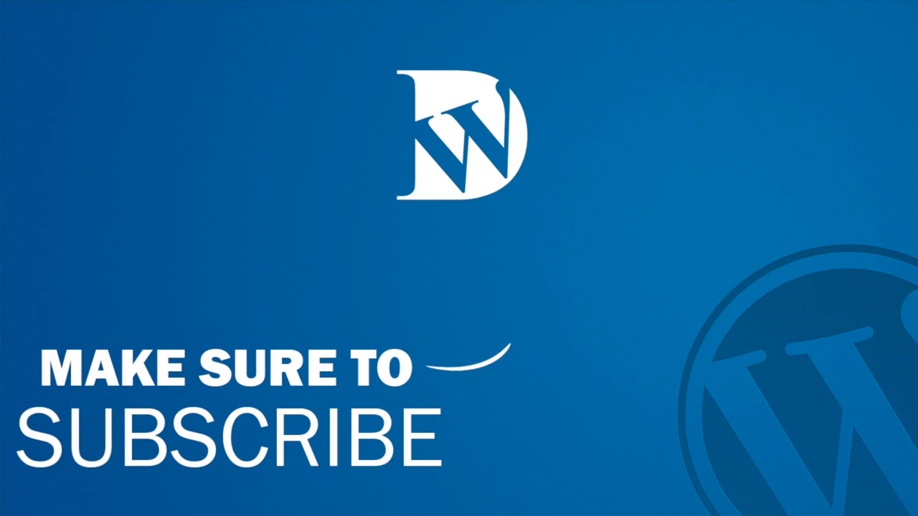